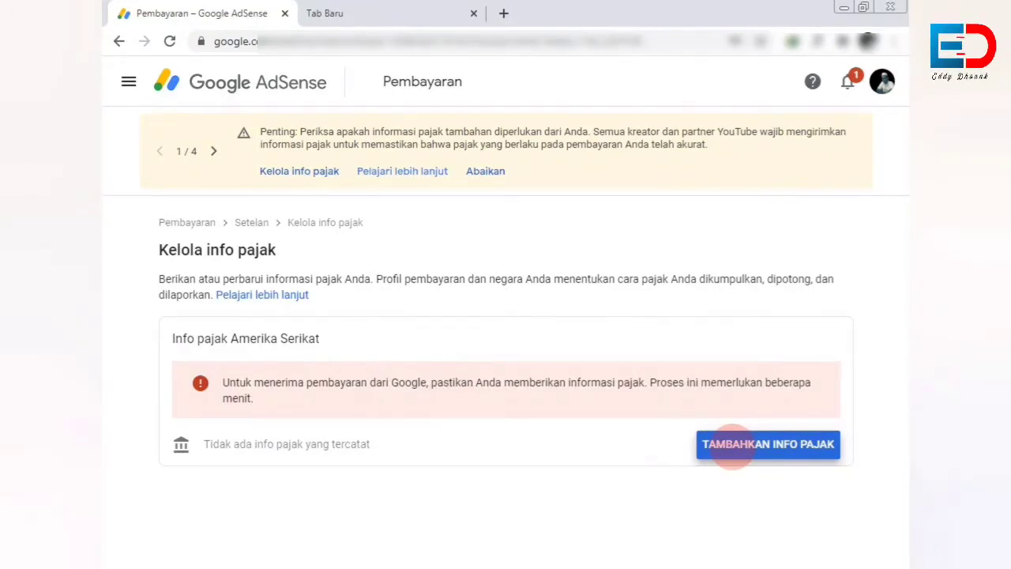
Start adding US tax info and verify identity with the Google account password.
click(733, 445)
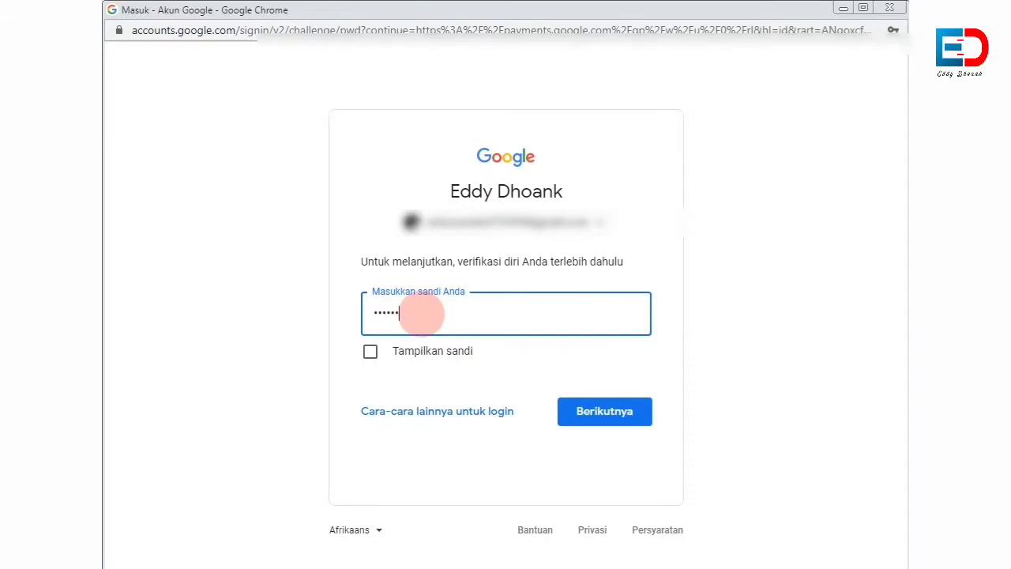
key(Return)
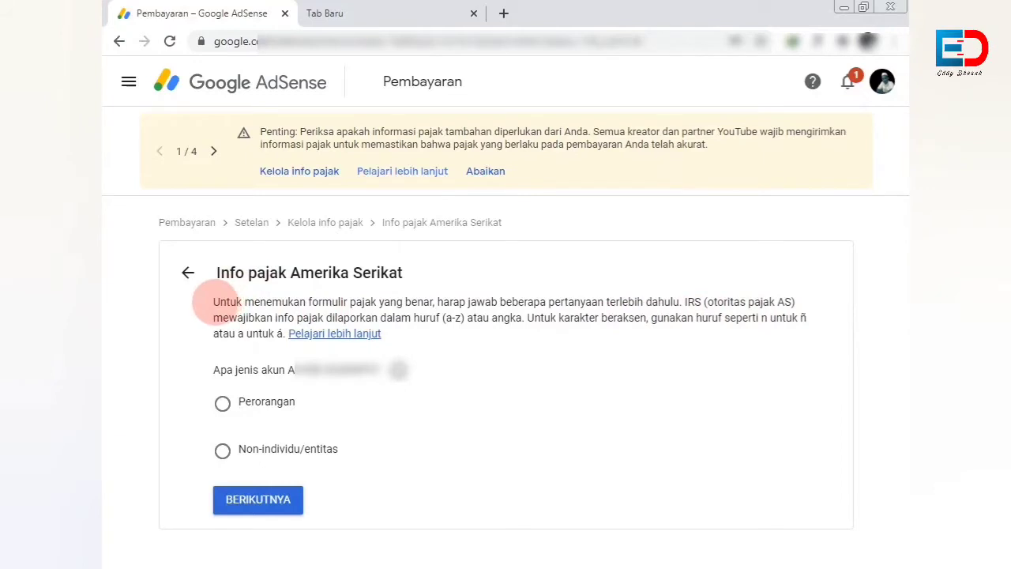
Answer the account type question as Perorangan (individual).
drag(214, 302, 354, 410)
click(182, 361)
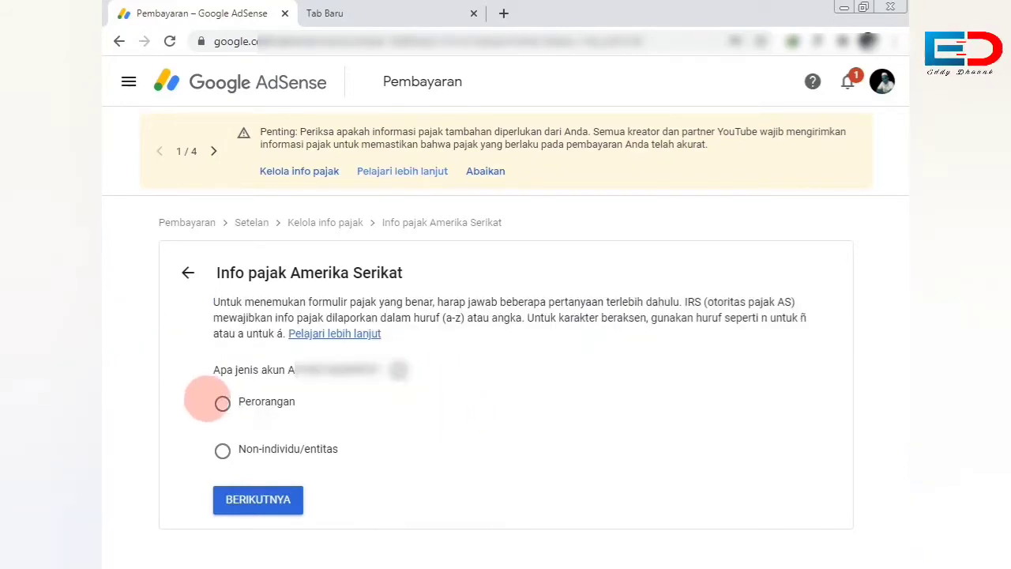
click(222, 403)
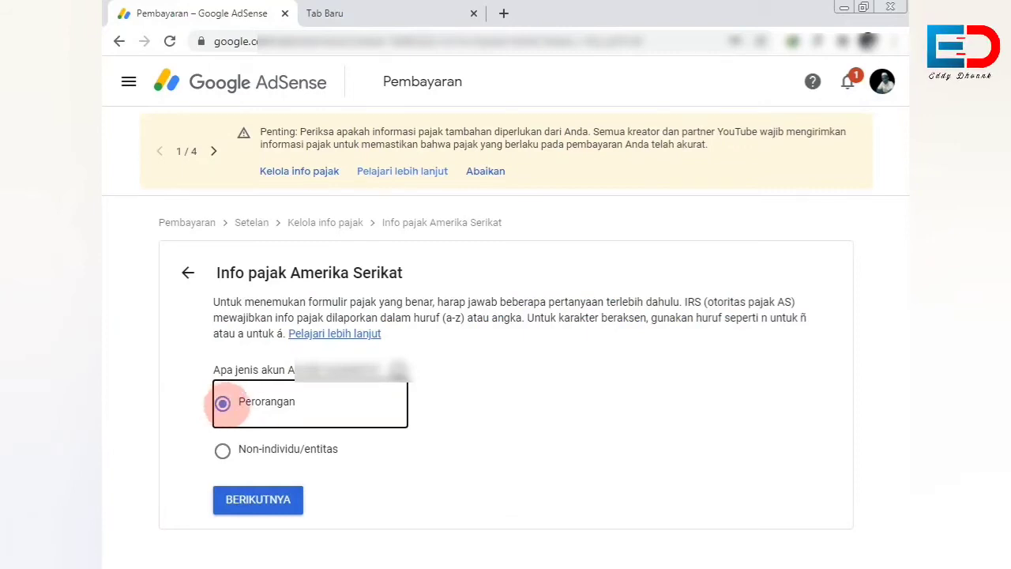
click(276, 498)
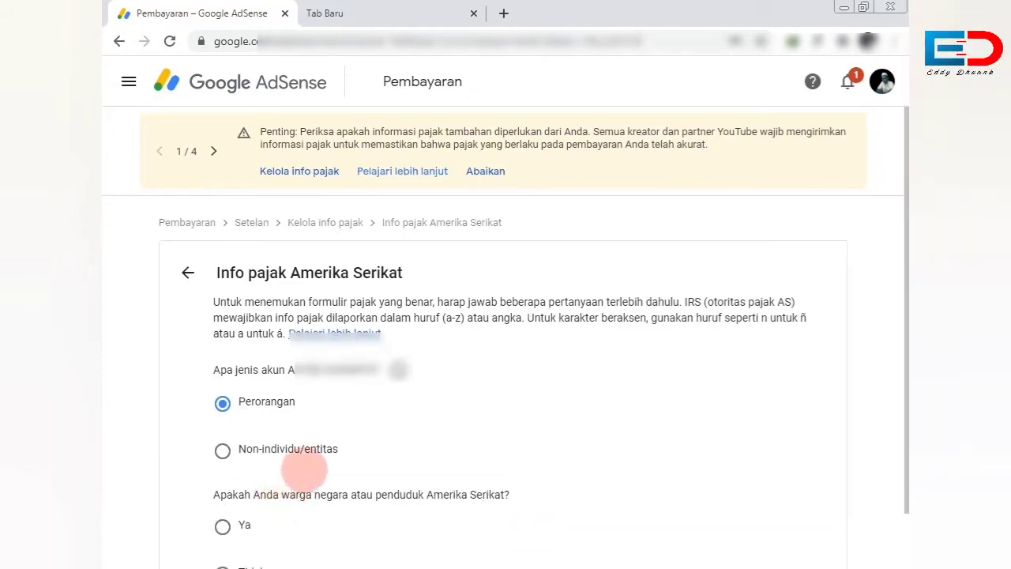
Answer Tidak to US citizen or resident, choose the W-8BEN form, and start it.
drag(901, 237, 900, 261)
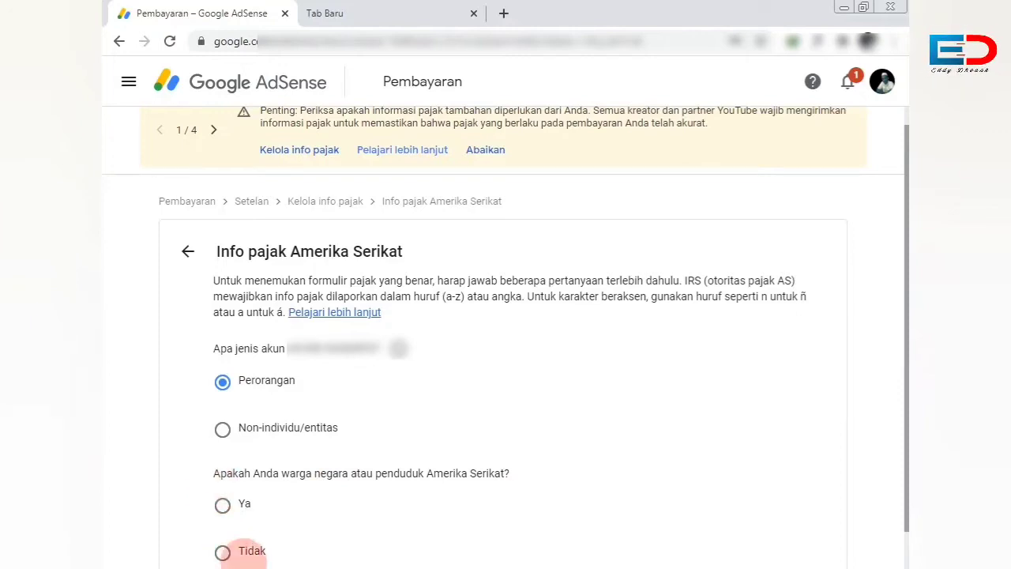
scroll(221, 549, down, 1)
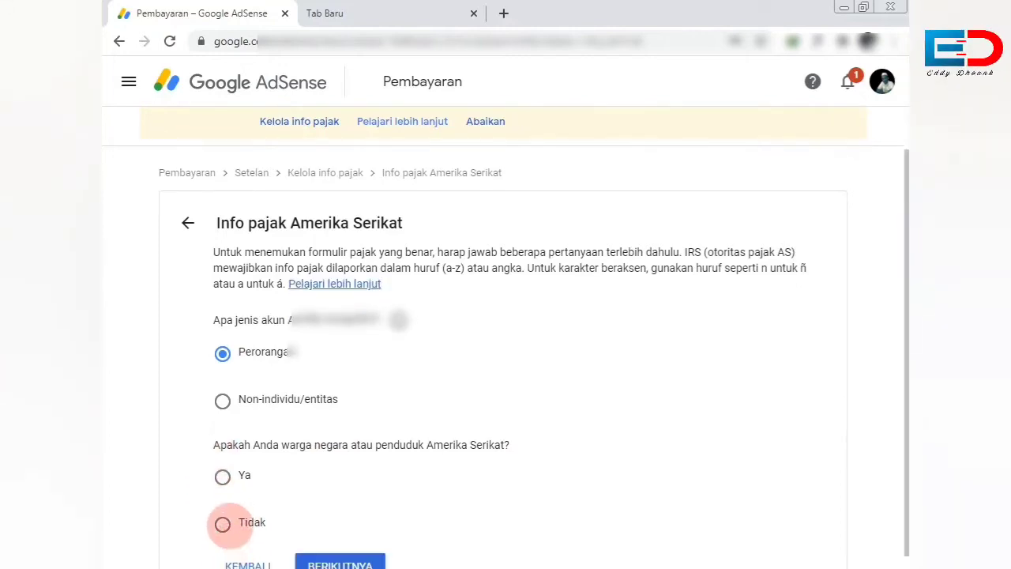
click(223, 524)
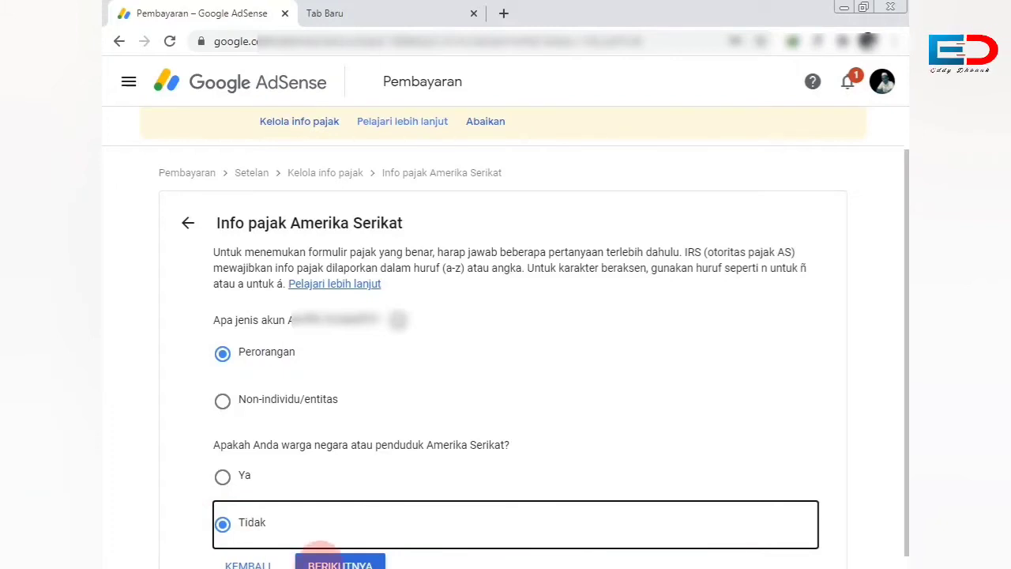
click(325, 557)
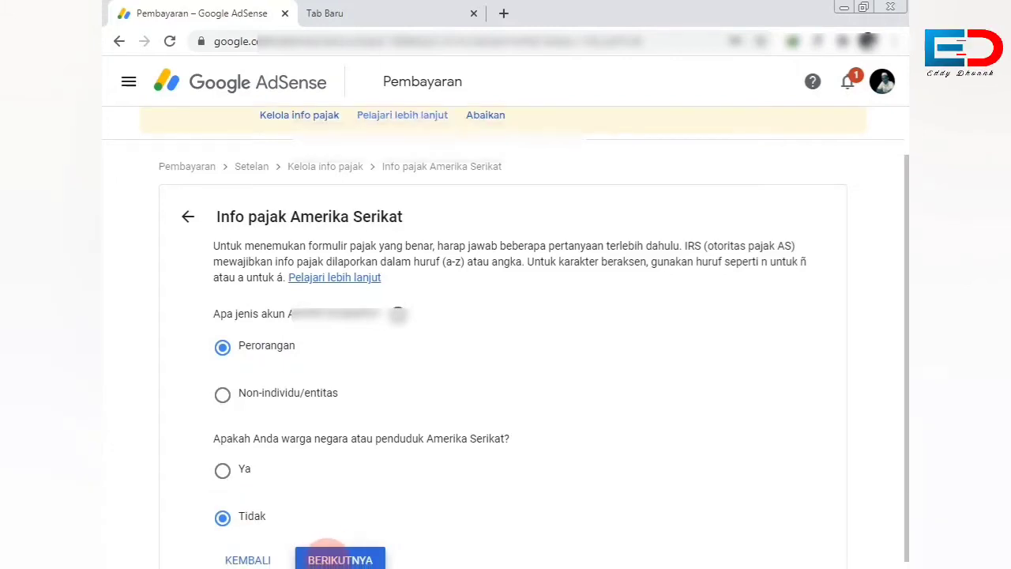
scroll(327, 413, down, 2)
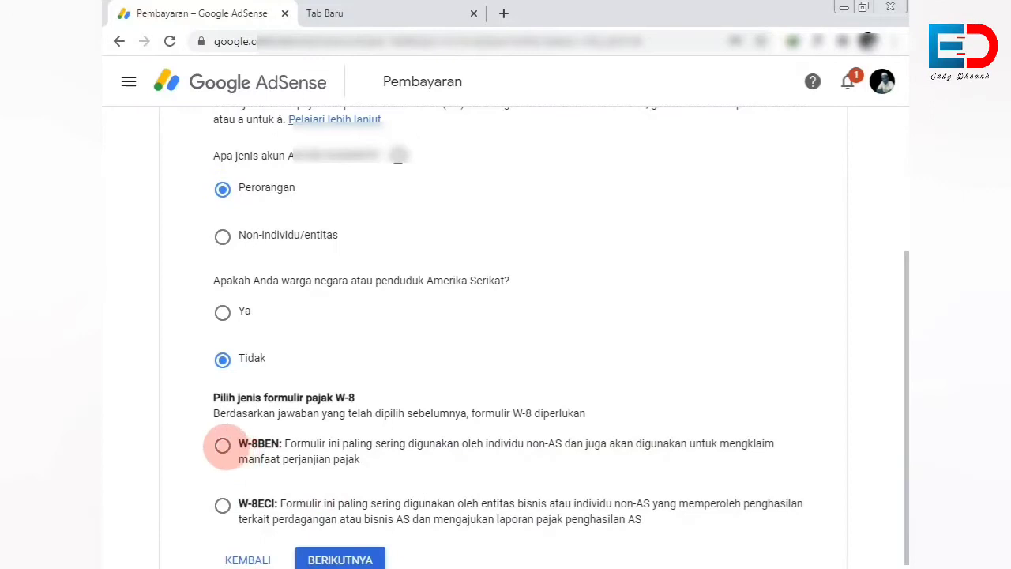
scroll(223, 439, down, 1)
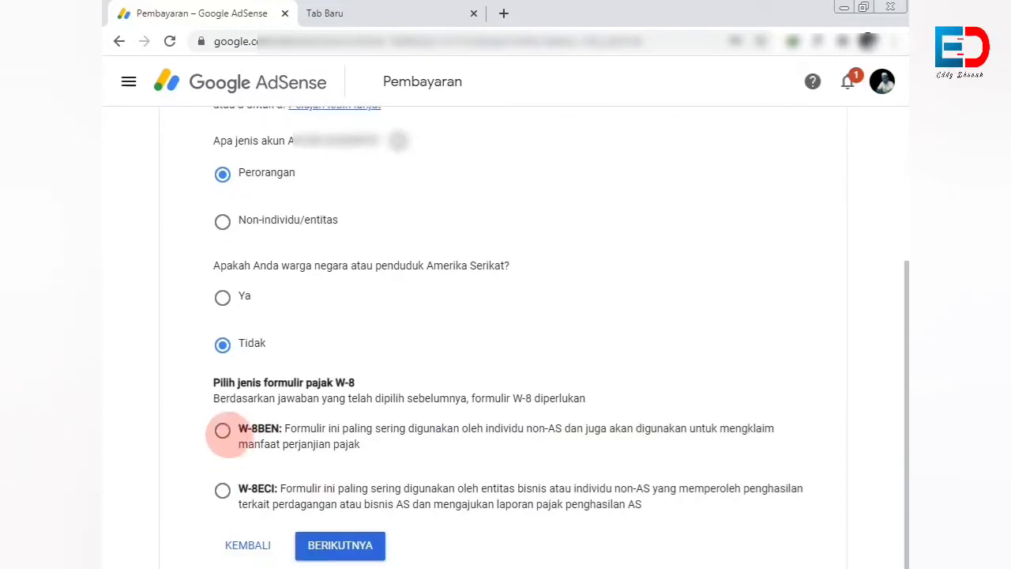
click(223, 431)
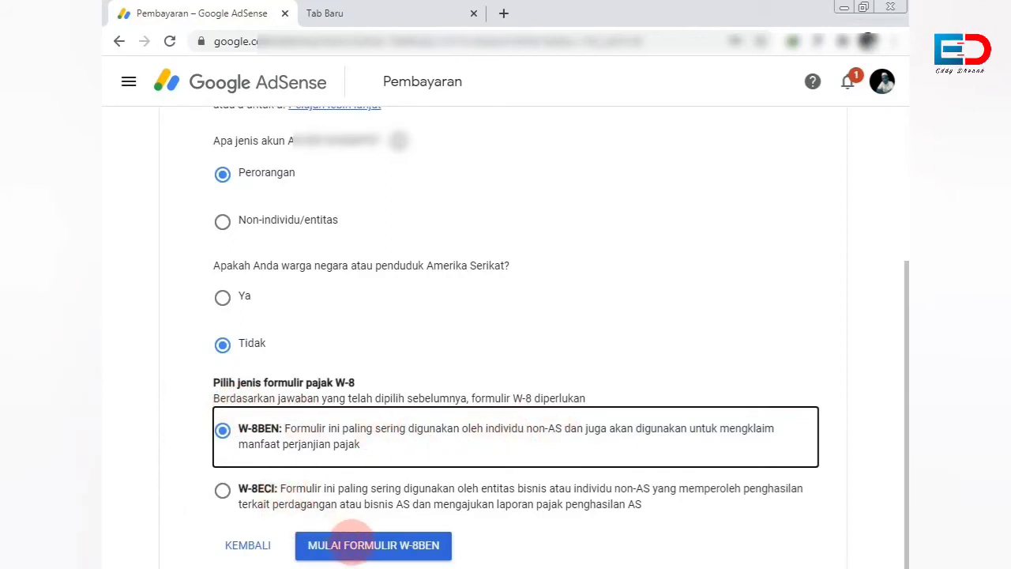
click(353, 545)
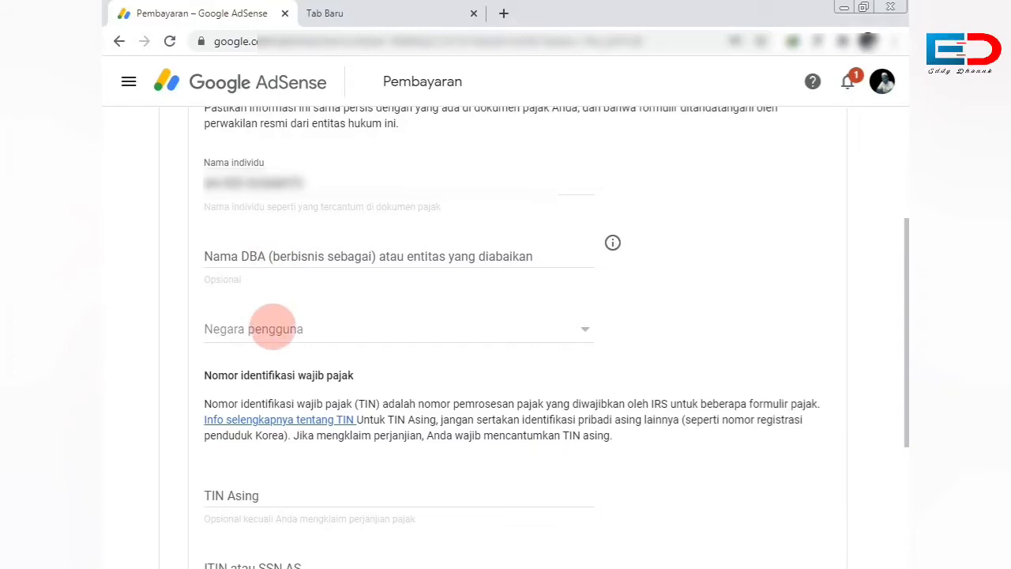
Set Negara pengguna to Indonesia and paste the foreign TIN into TIN Asing.
click(273, 329)
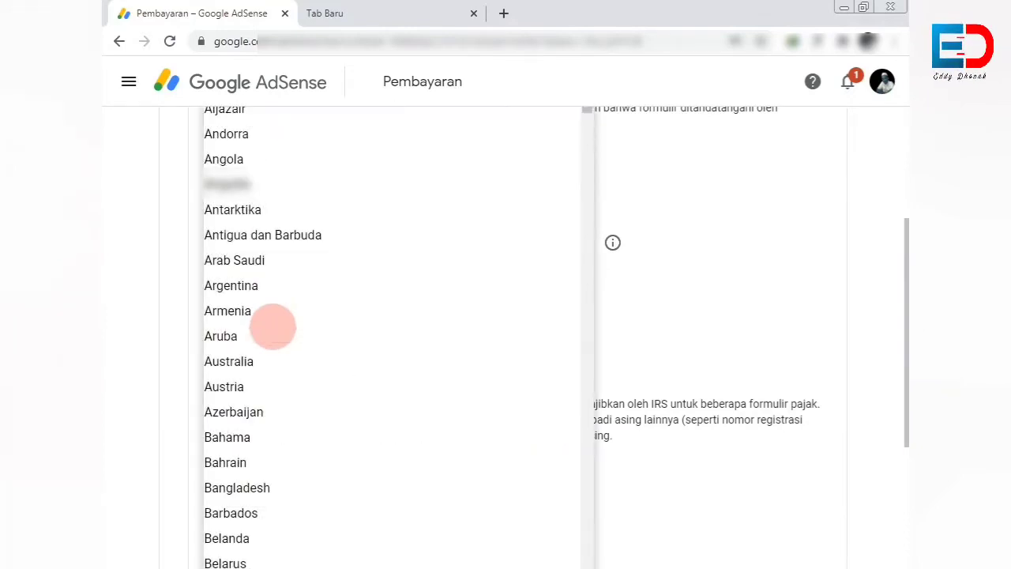
scroll(273, 327, down, 15)
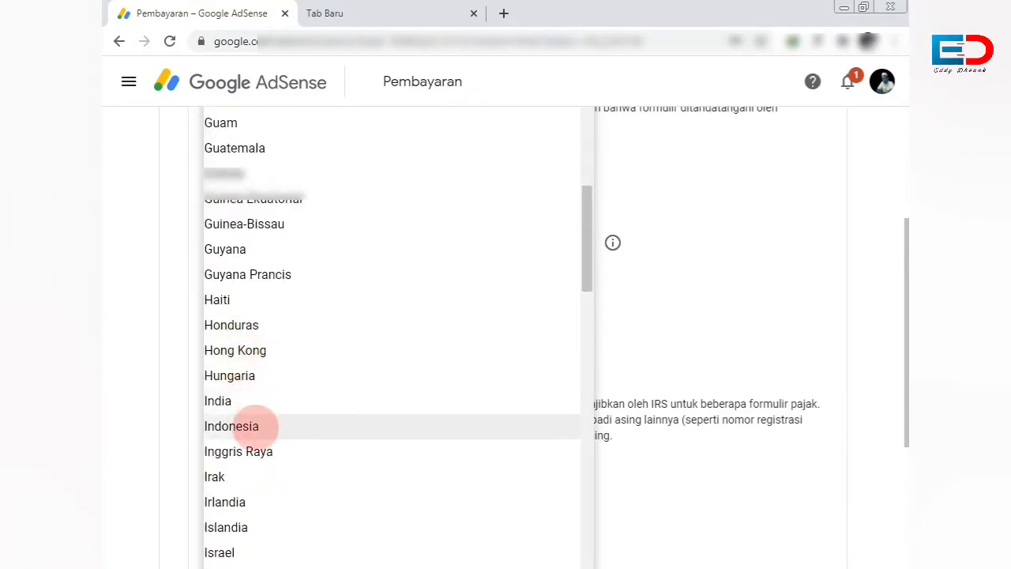
click(255, 427)
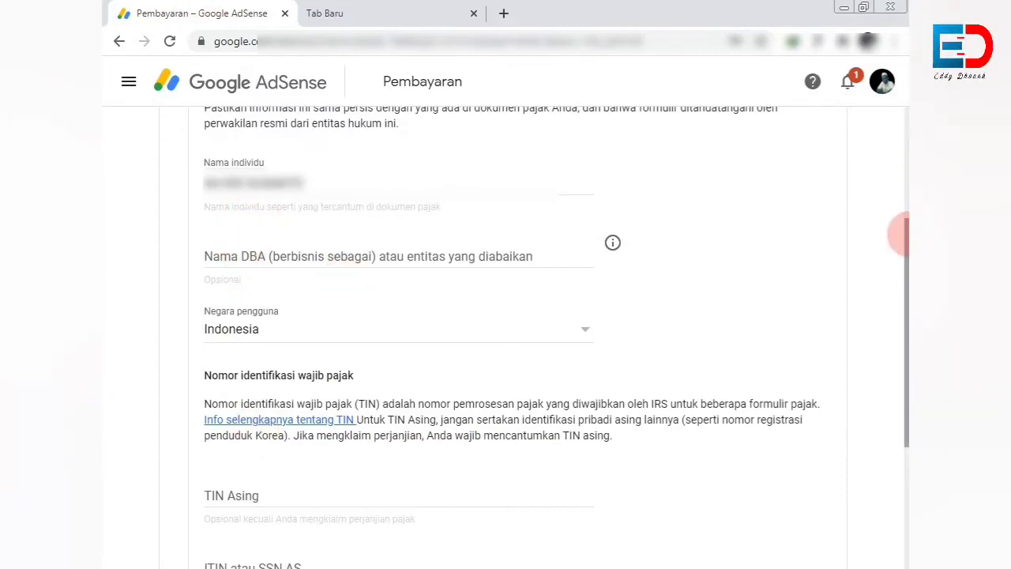
scroll(901, 206, down, 3)
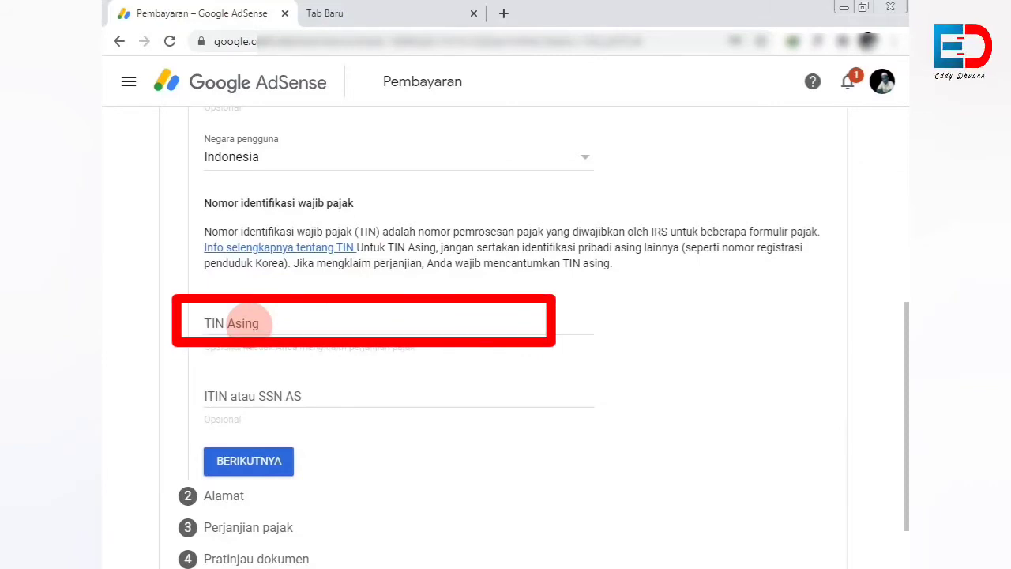
click(248, 324)
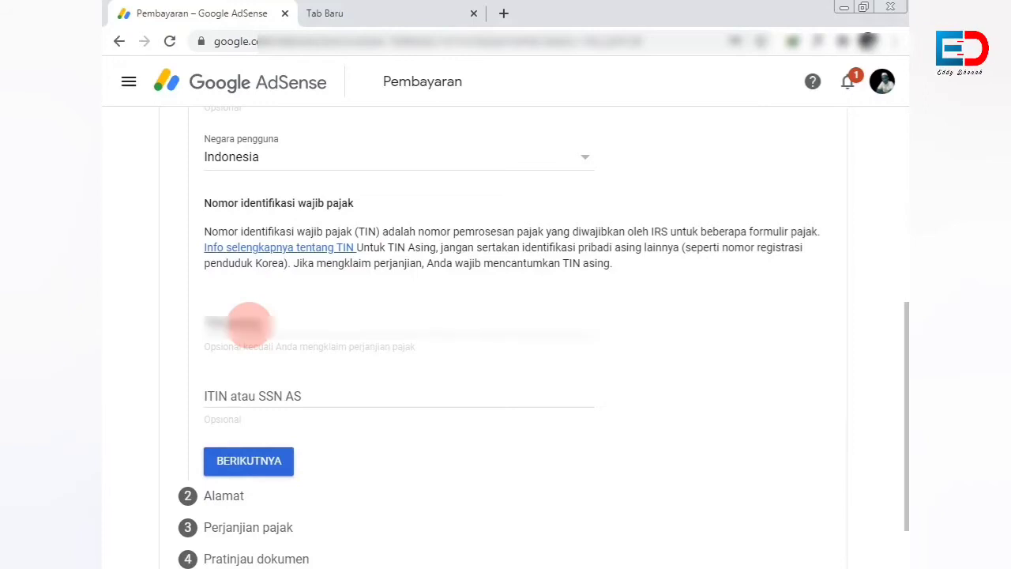
key(ctrl+v)
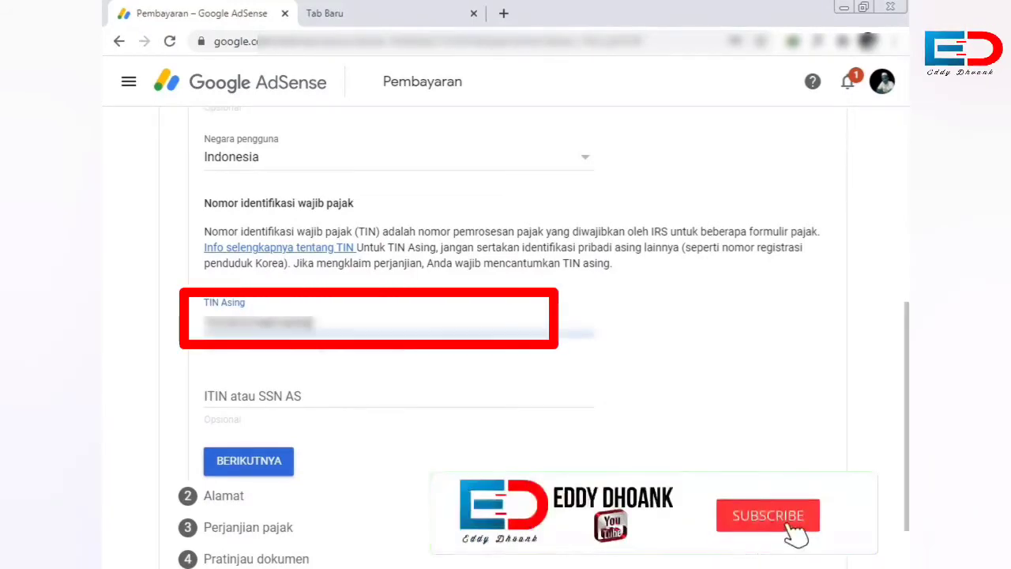
click(336, 277)
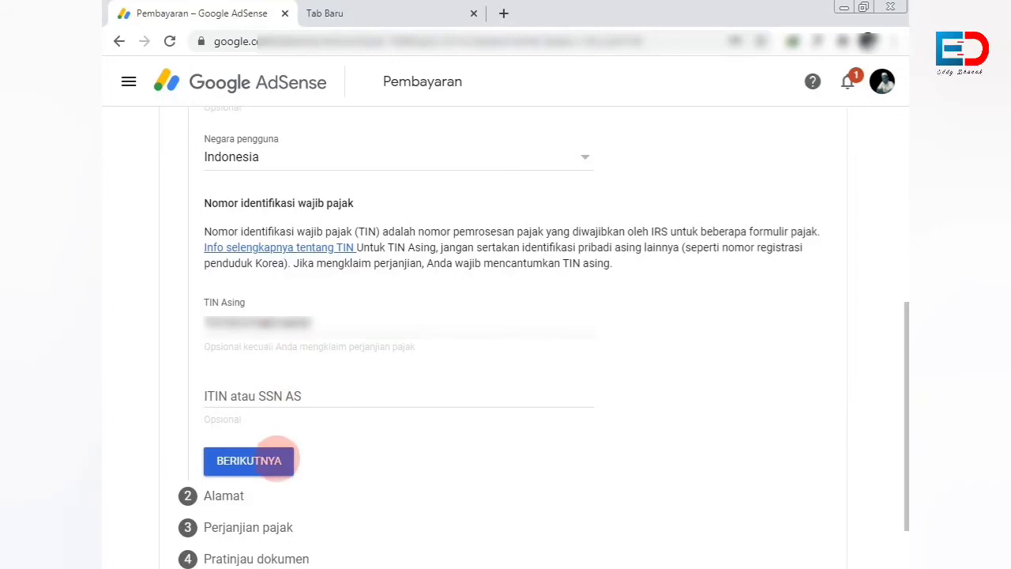
Keep the Indonesian permanent residence address, with the mailing address marked the same.
click(273, 460)
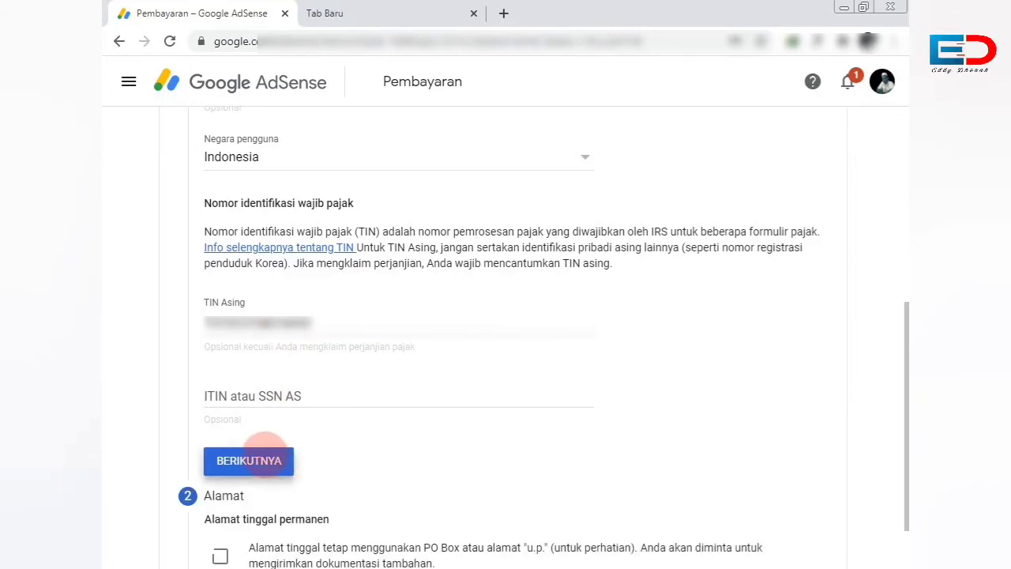
scroll(267, 457, down, 6)
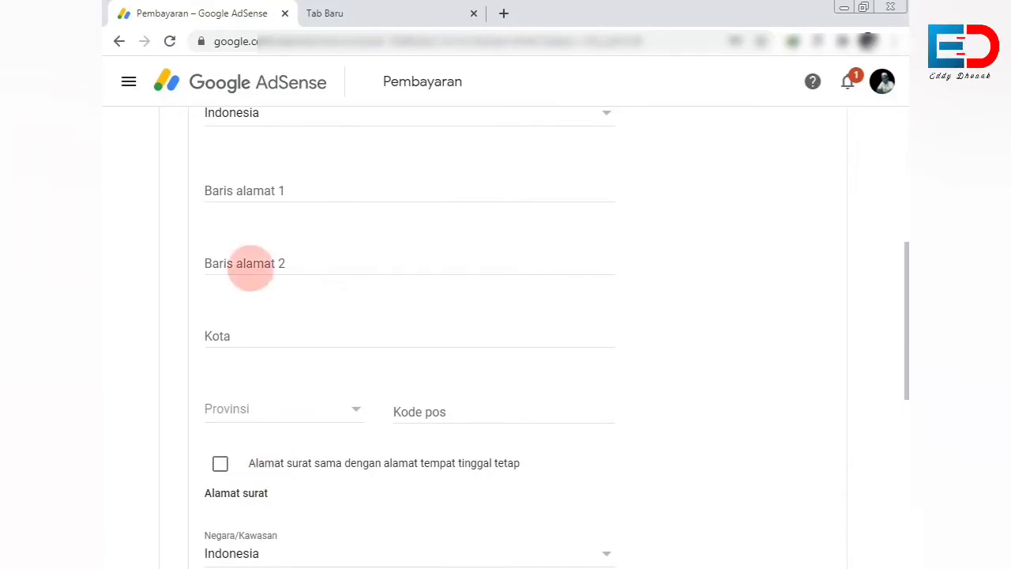
scroll(244, 299, up, 1)
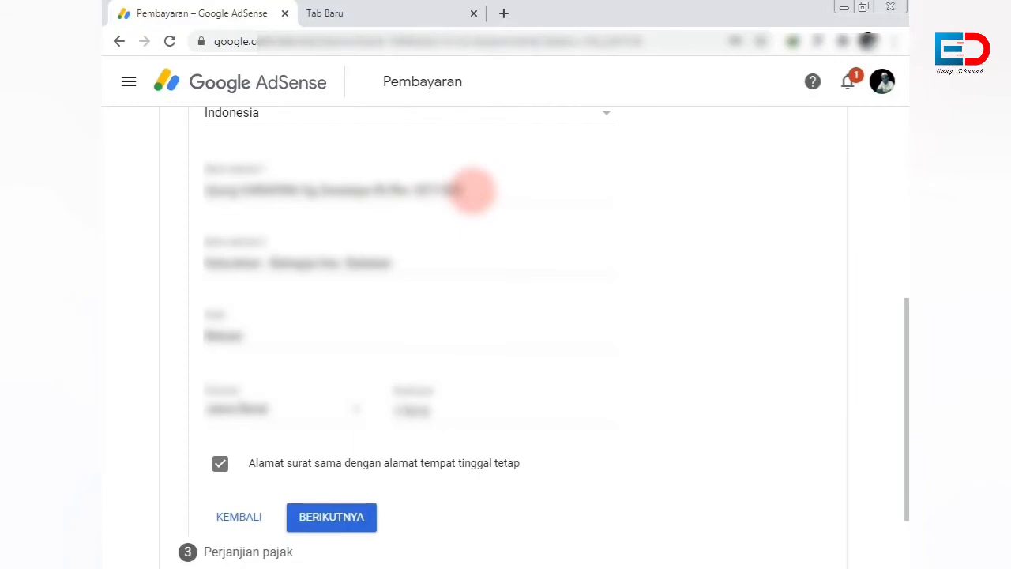
triple_click(473, 191)
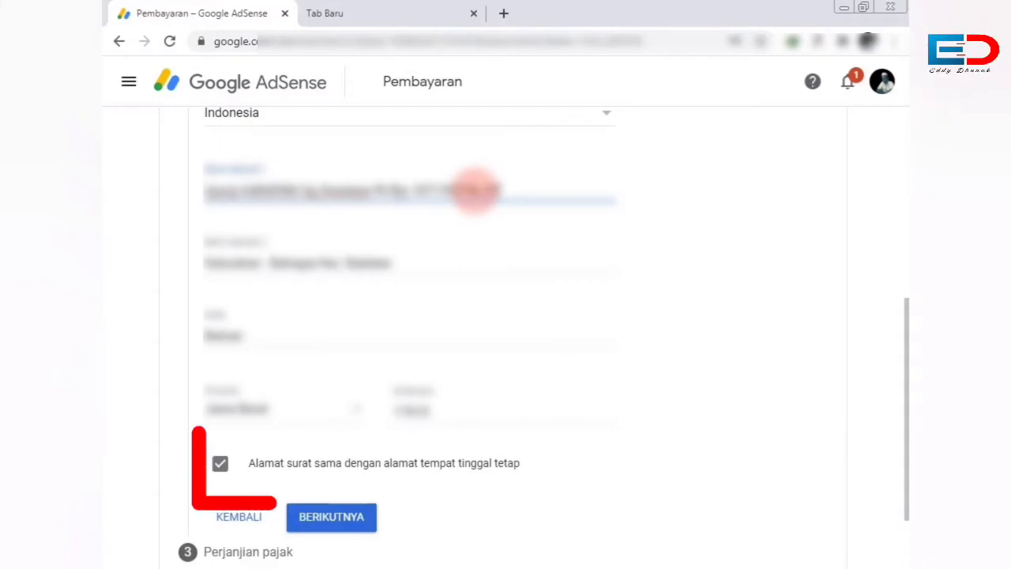
click(704, 192)
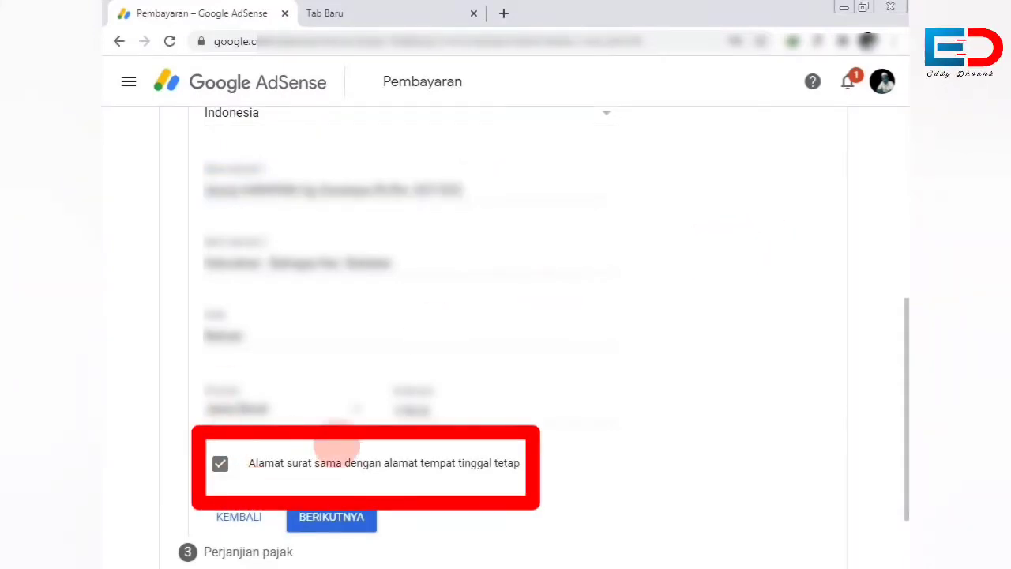
click(476, 189)
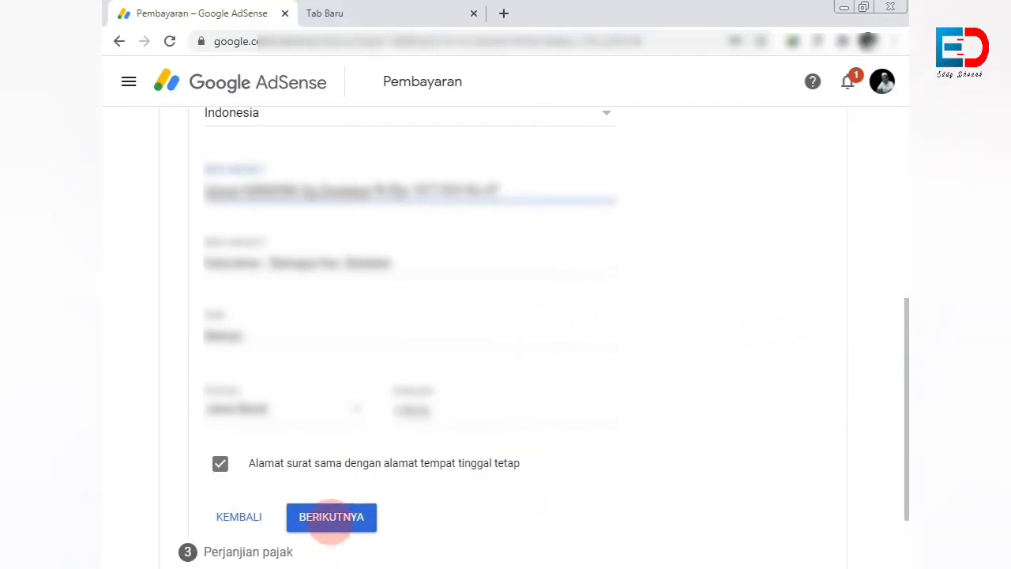
click(332, 517)
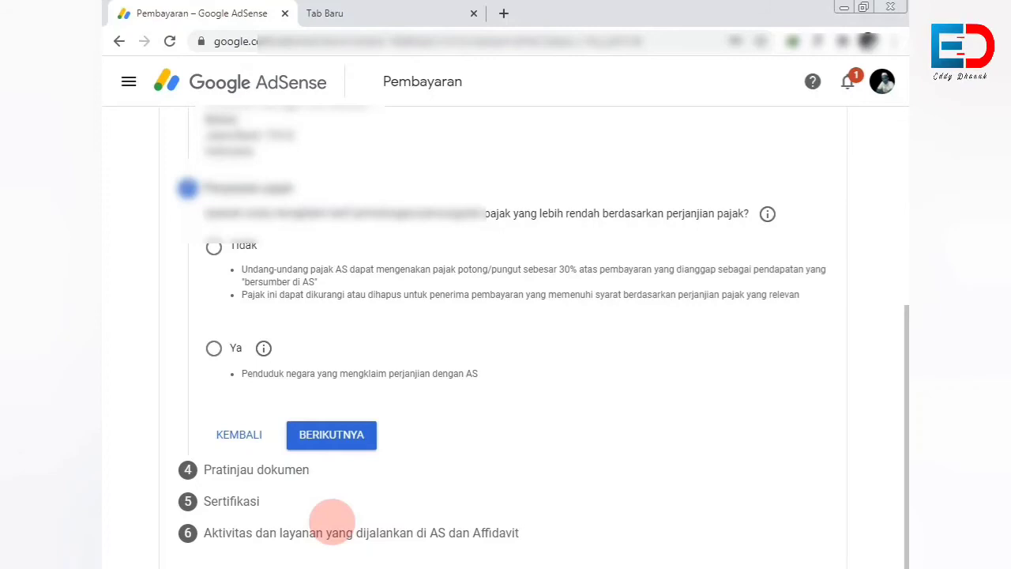
Claim treaty benefits (Ya) with Indonesia as the treaty country and confirm residency.
scroll(213, 426, up, 1)
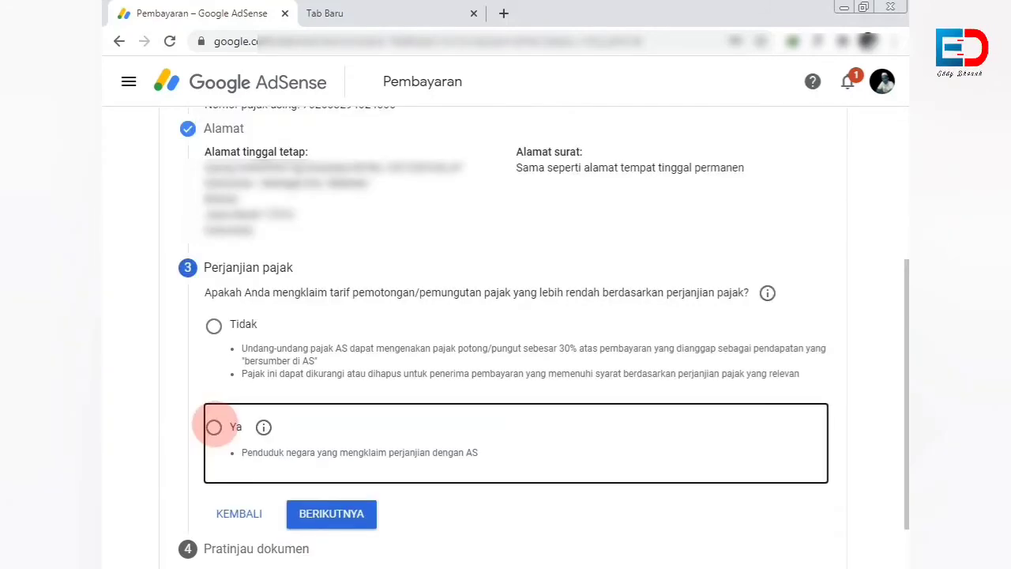
click(213, 427)
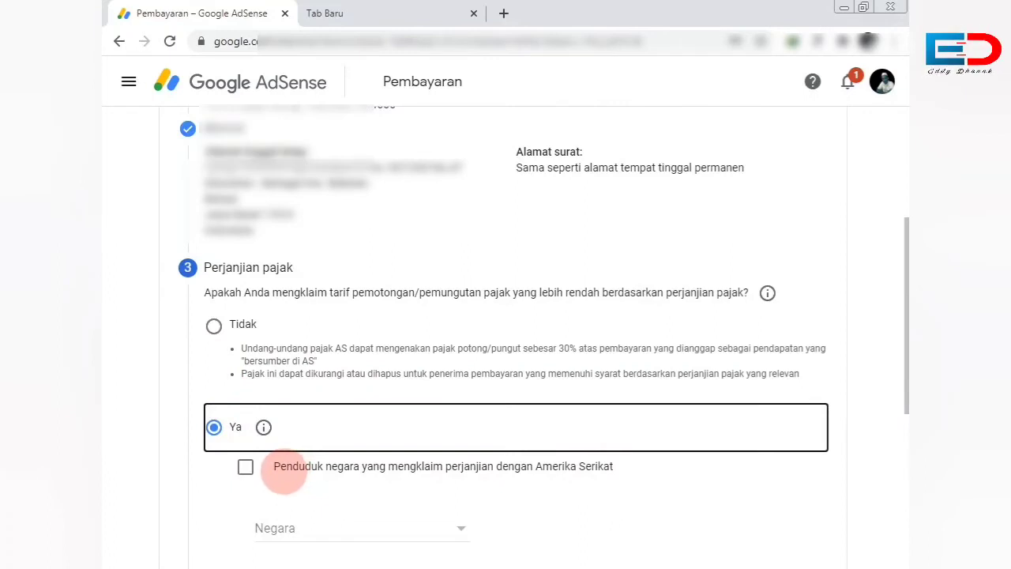
scroll(265, 471, down, 1)
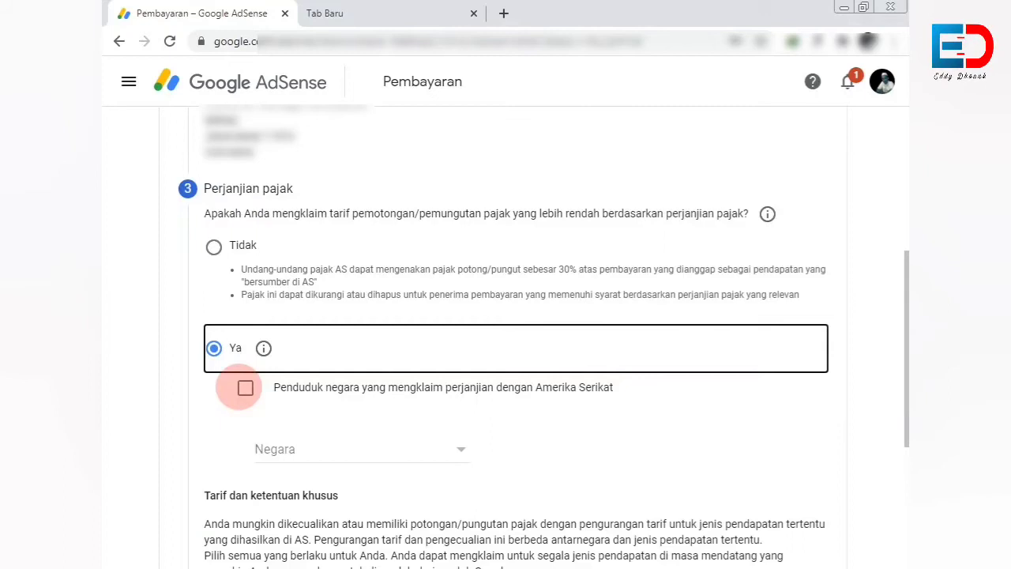
click(293, 449)
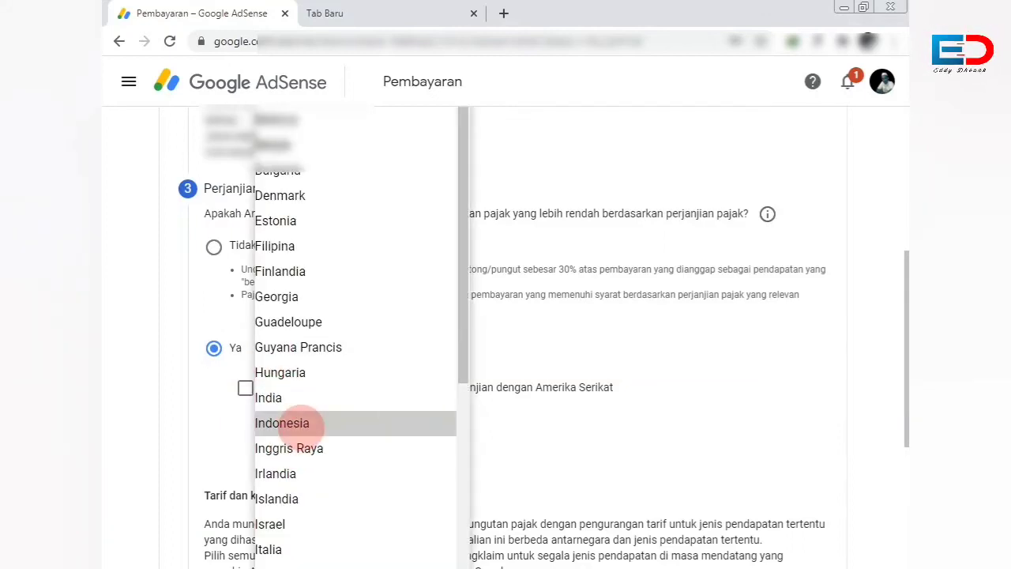
click(301, 424)
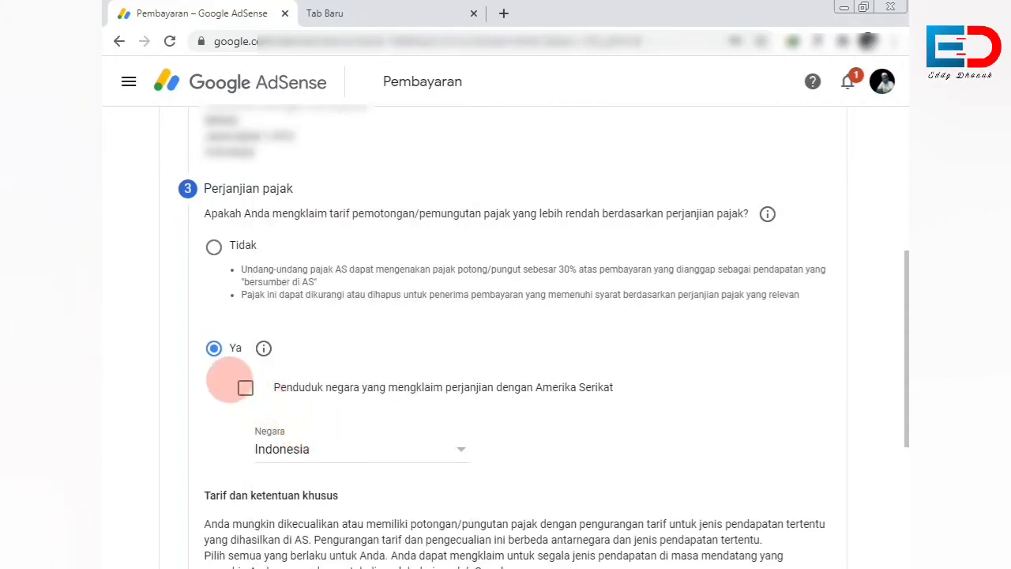
click(245, 387)
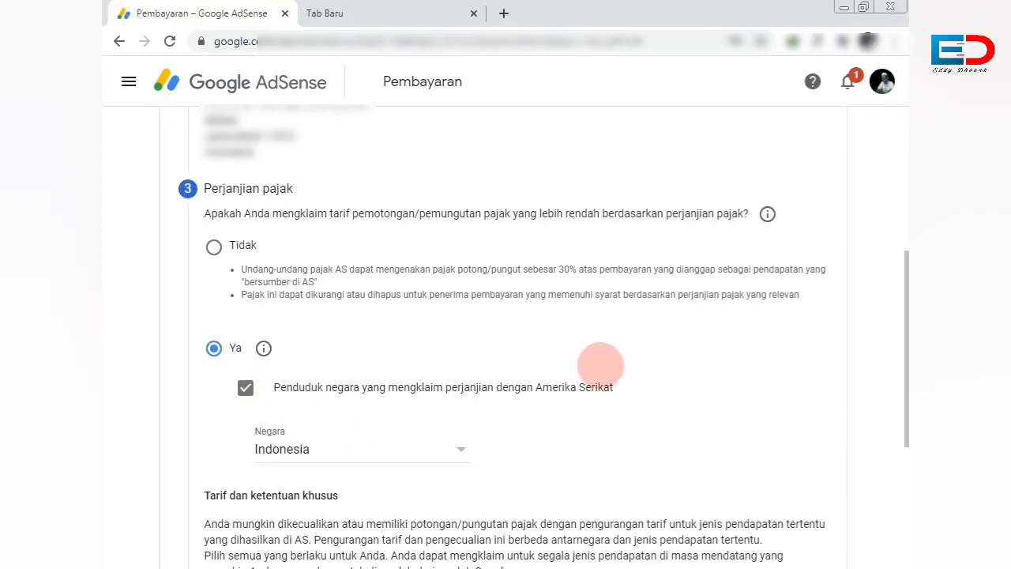
scroll(583, 372, down, 2)
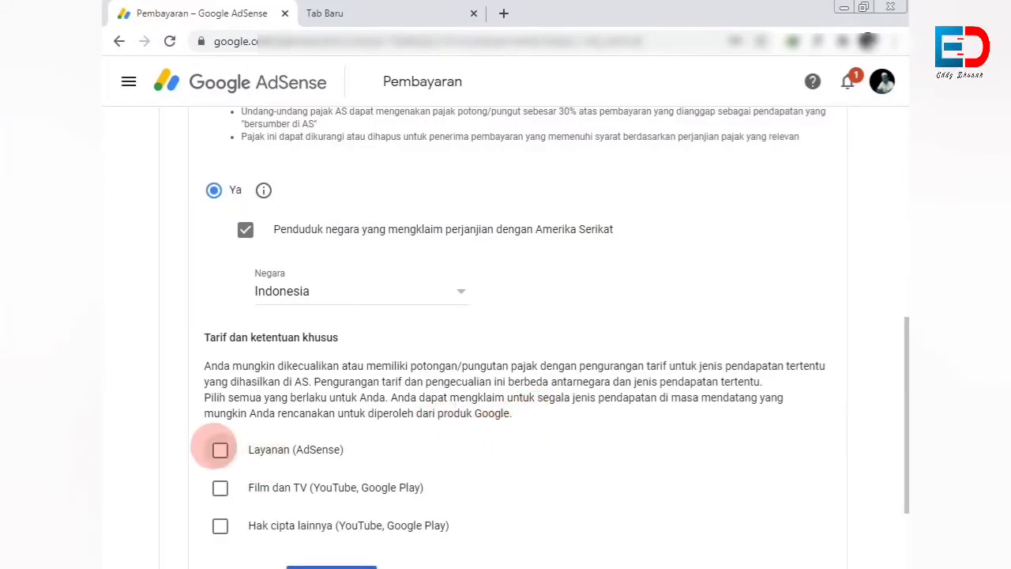
Claim Pasal 8 ayat 1 at 0% for AdSense services, certify eligibility, and tick Film dan TV.
click(220, 450)
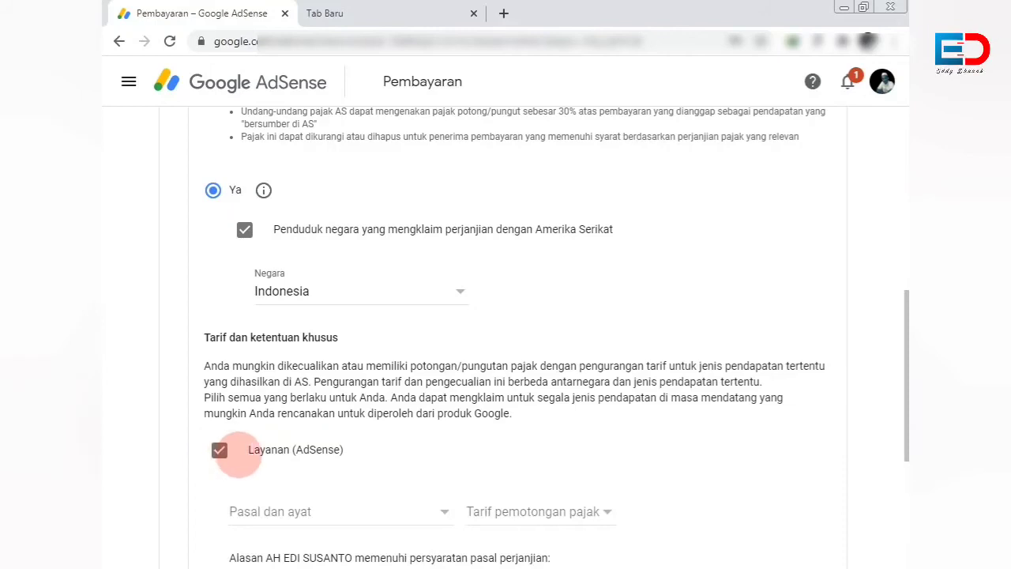
scroll(241, 456, down, 1)
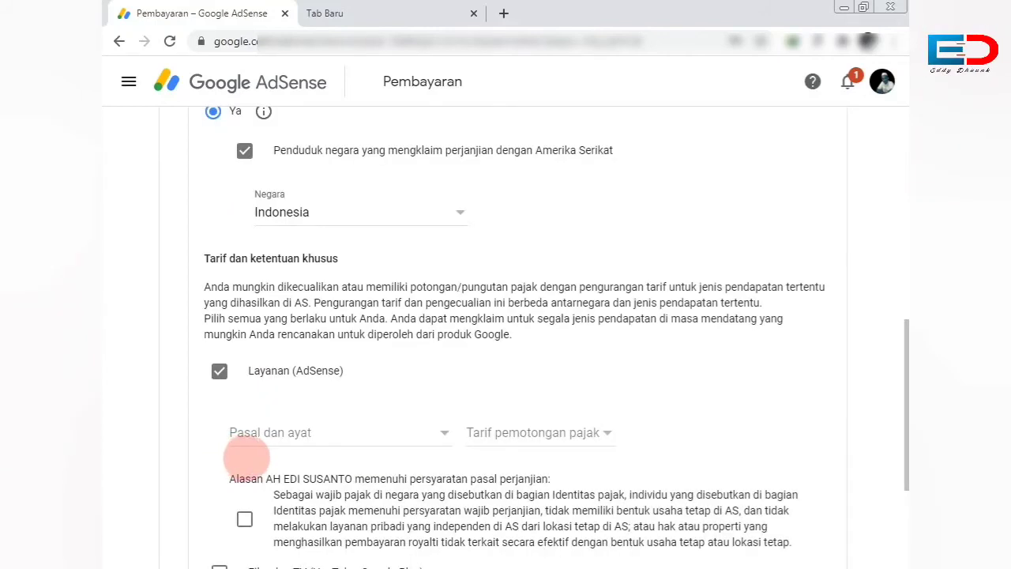
click(444, 434)
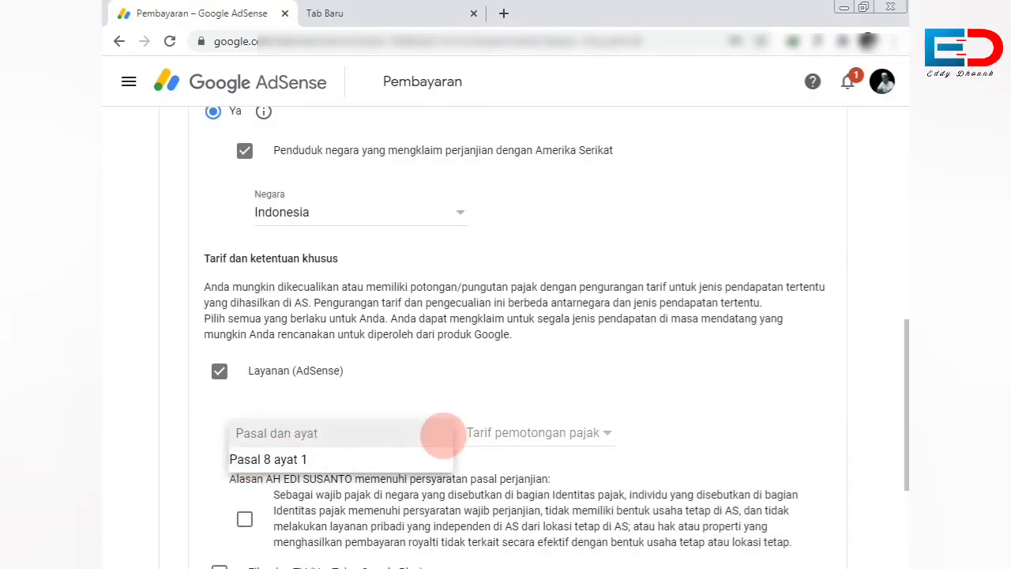
click(368, 459)
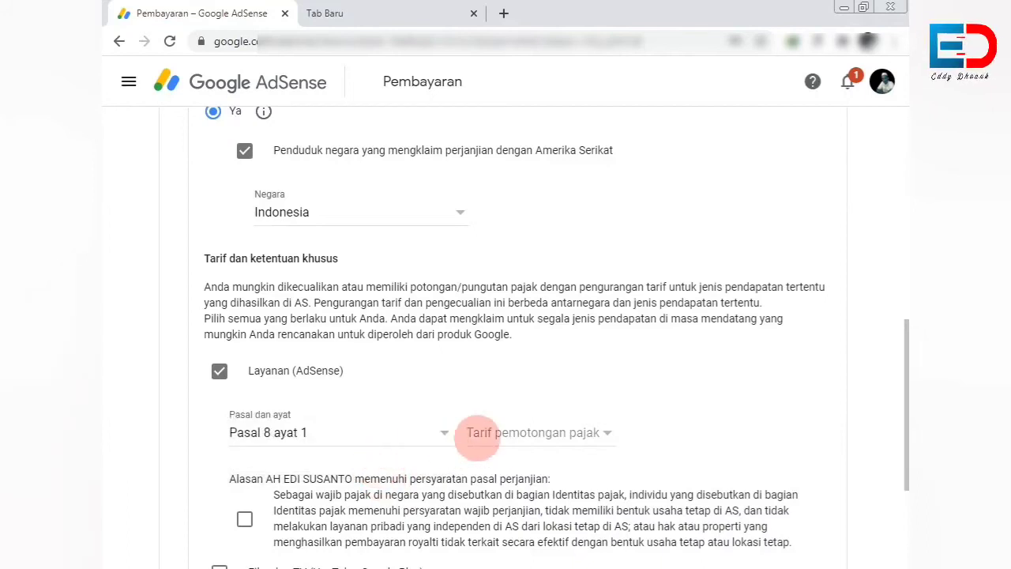
click(562, 431)
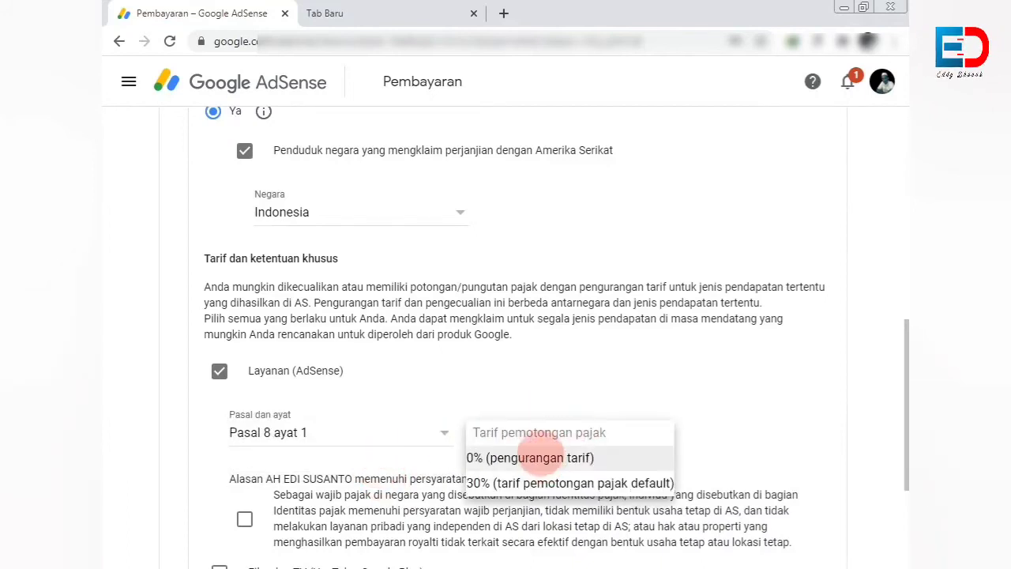
click(537, 458)
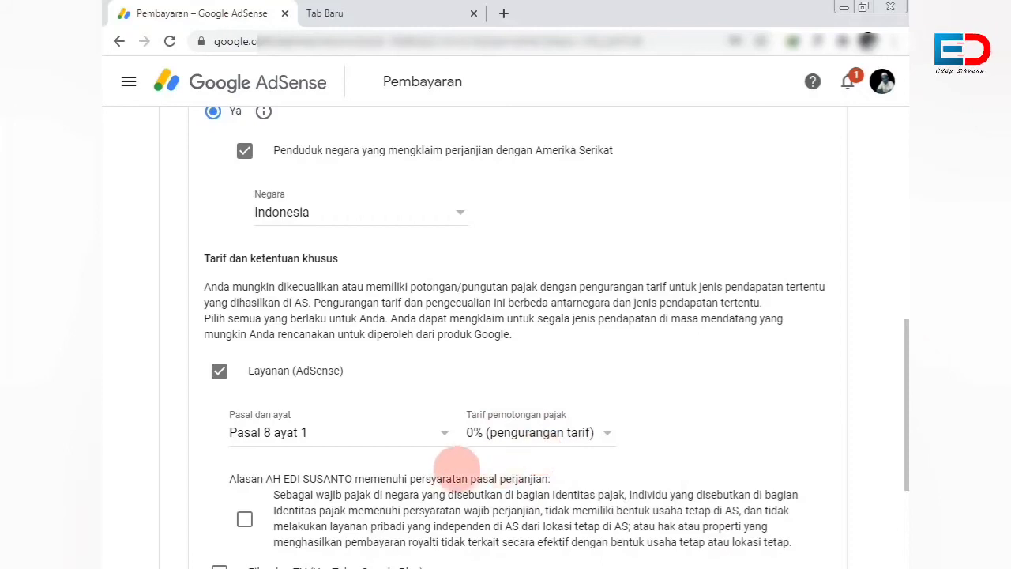
scroll(362, 478, down, 1)
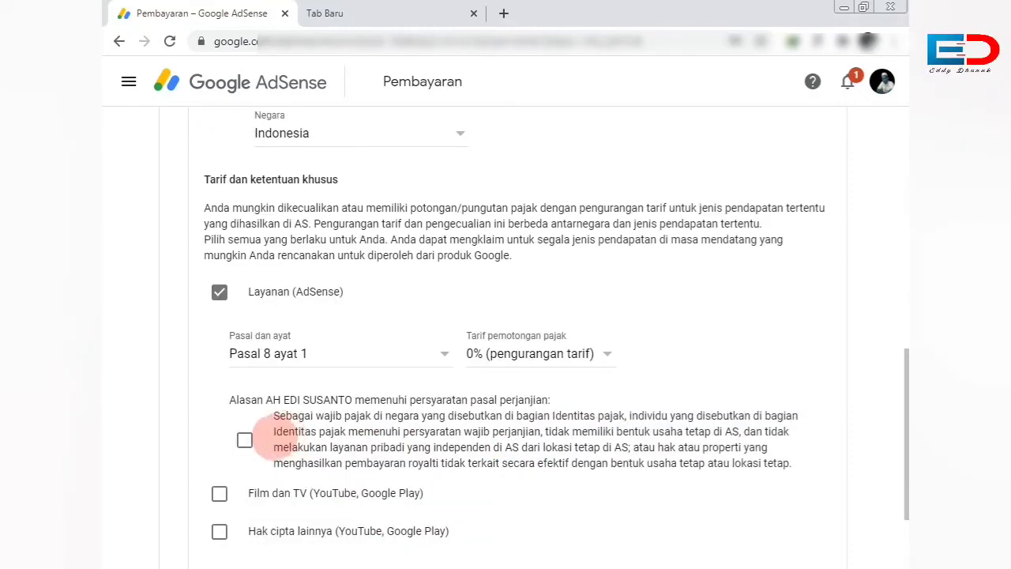
click(244, 440)
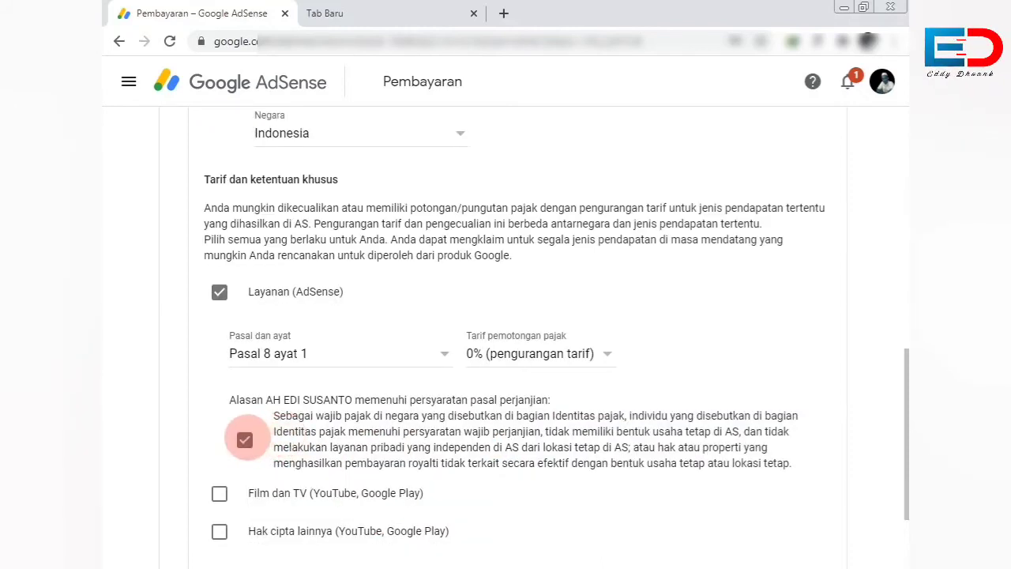
scroll(244, 440, down, 1)
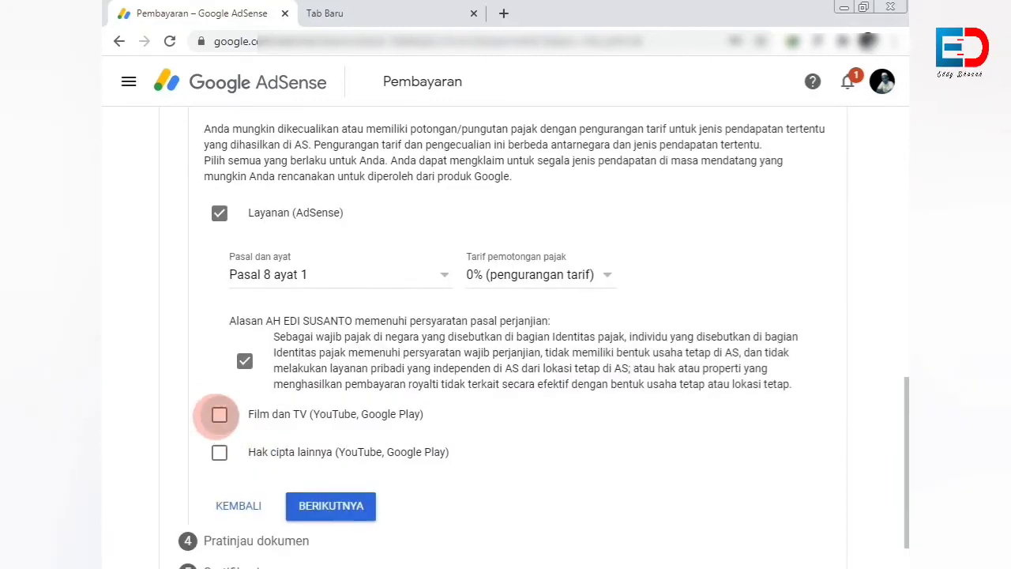
click(219, 415)
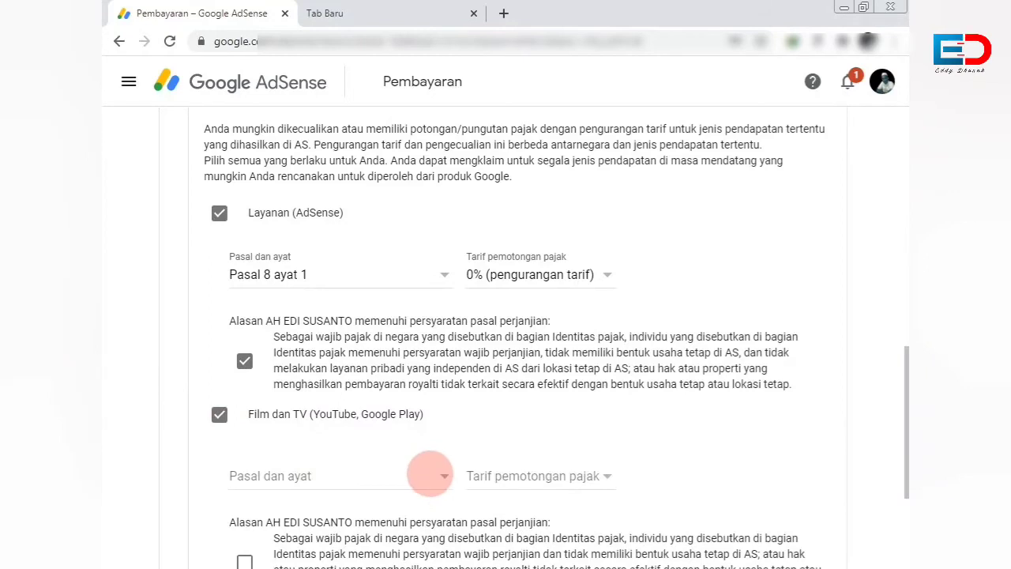
Set Film dan TV to Pasal 13 ayat 2 at 10% and tick its eligibility reason.
click(429, 475)
click(377, 498)
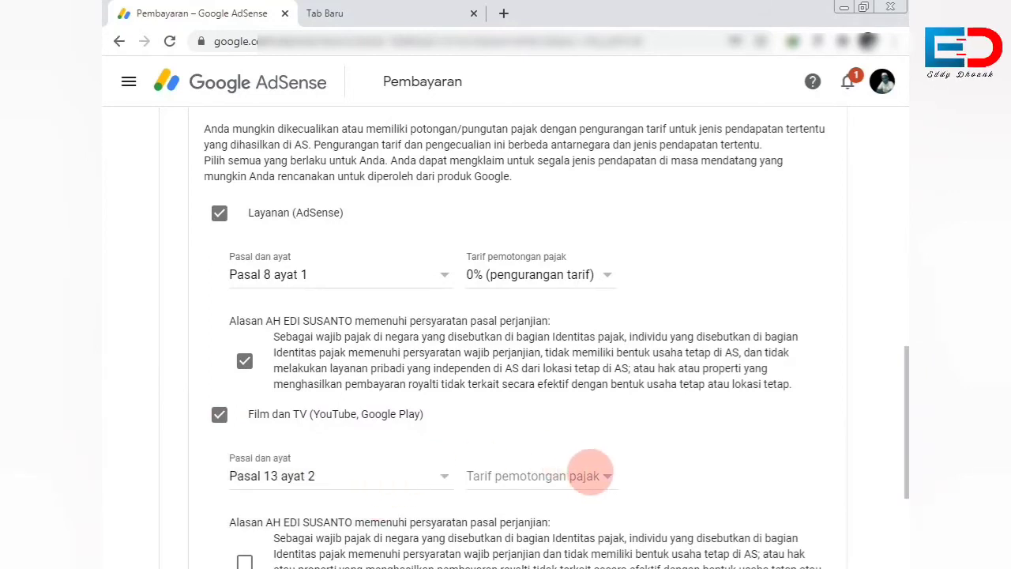
click(591, 474)
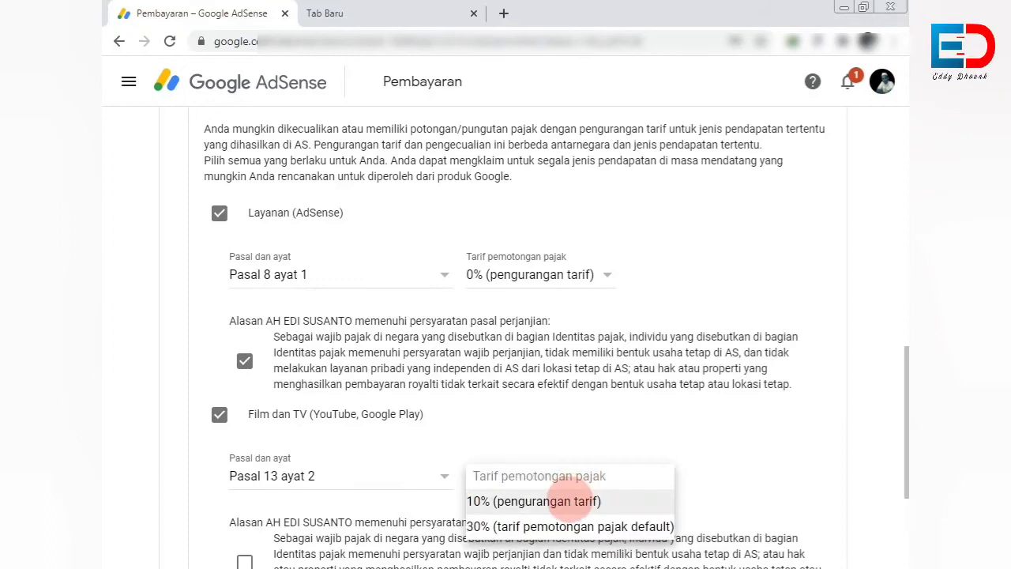
click(550, 501)
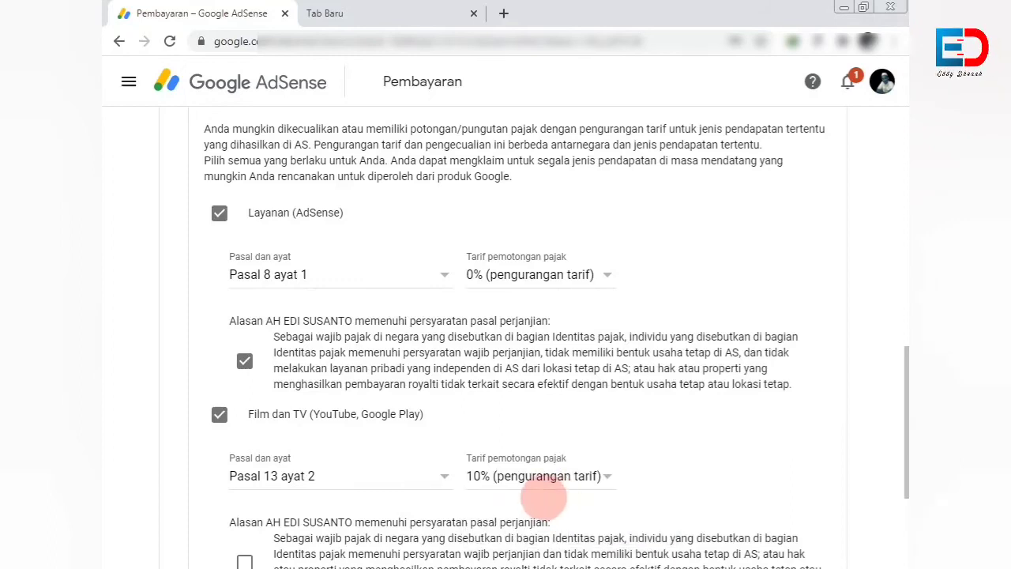
scroll(245, 478, down, 1)
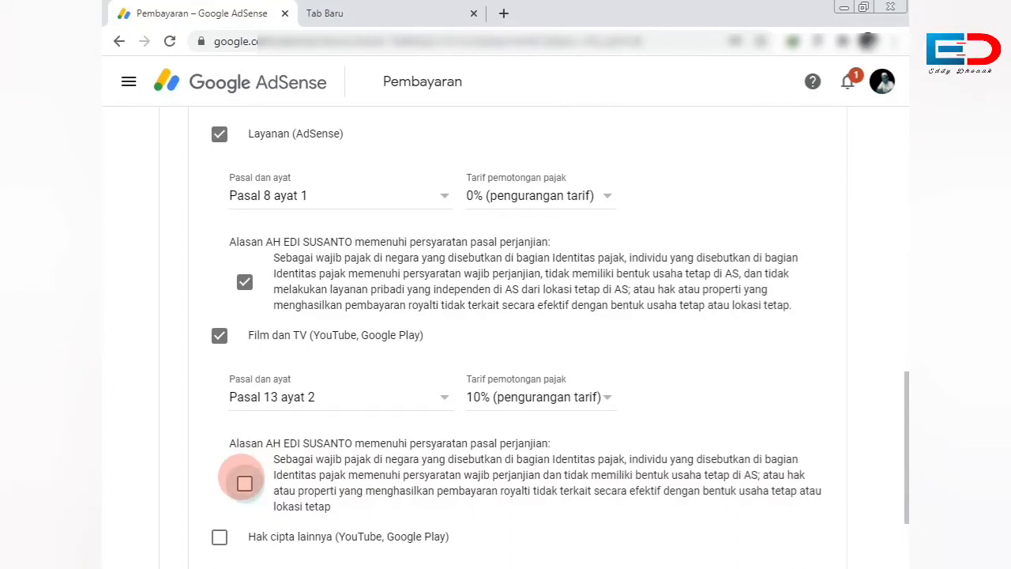
click(244, 483)
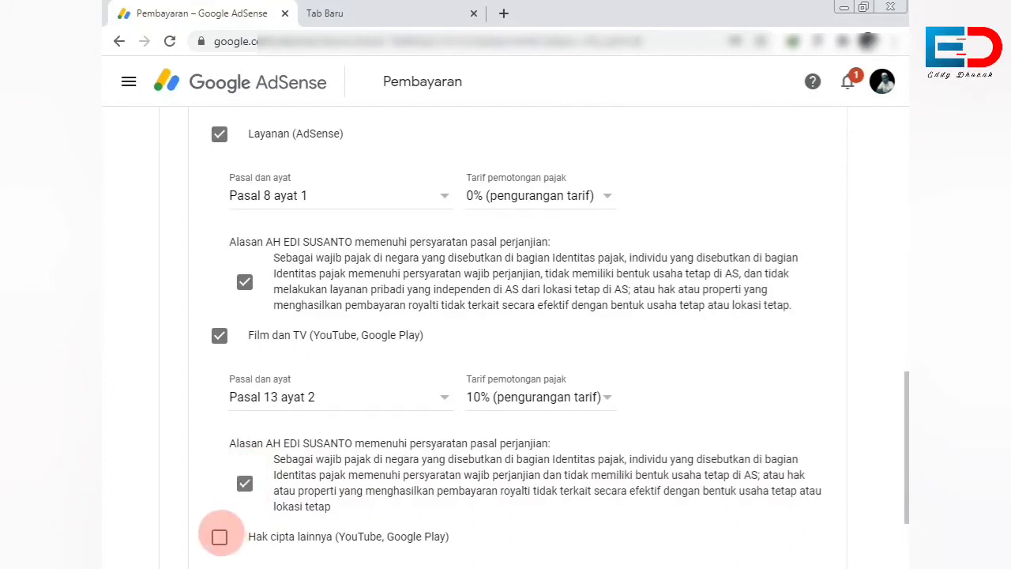
Claim Hak cipta lainnya at 10% under Pasal 13 ayat 2 and tick its eligibility reason.
click(219, 537)
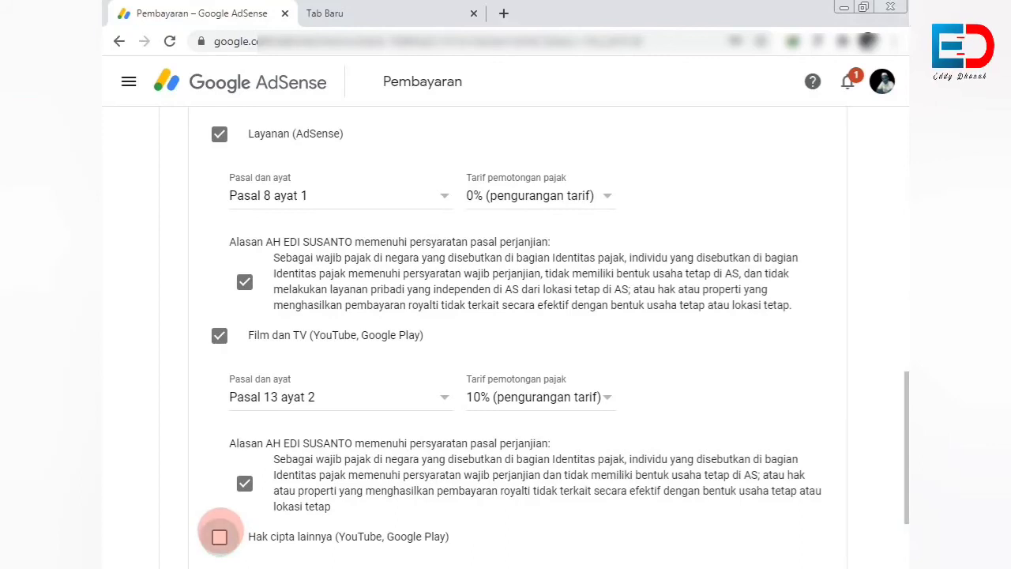
scroll(238, 530, down, 2)
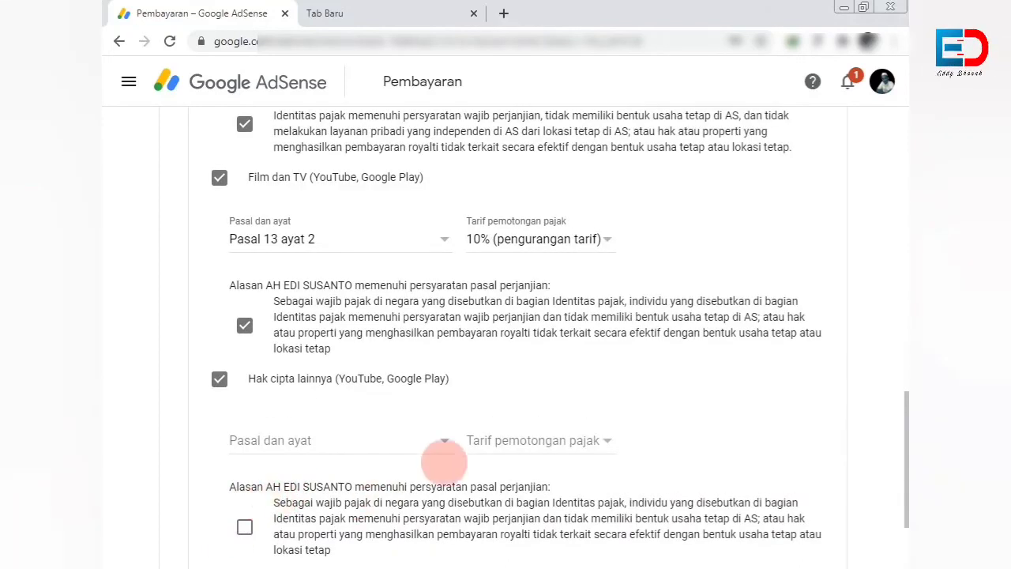
click(550, 440)
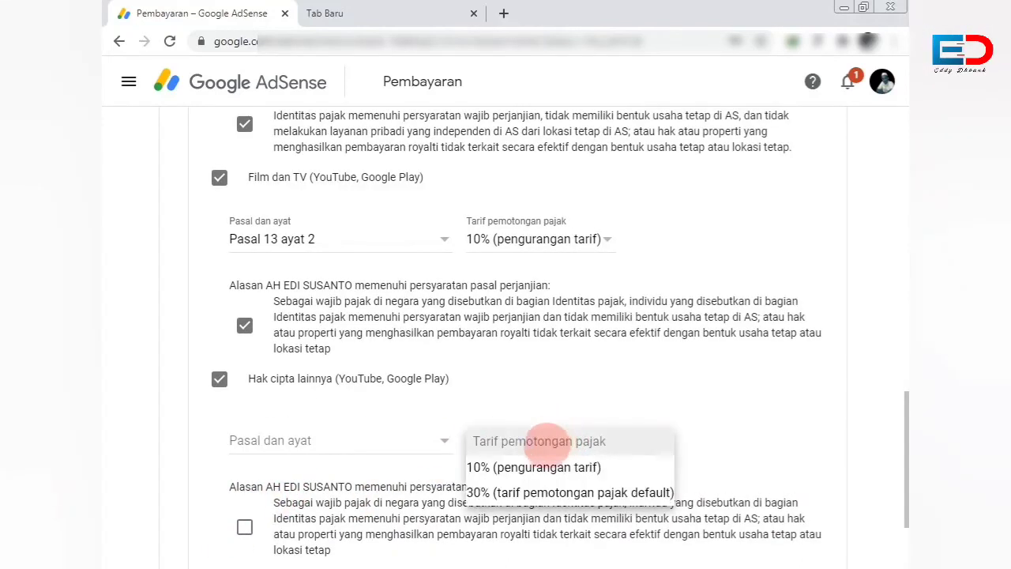
click(494, 467)
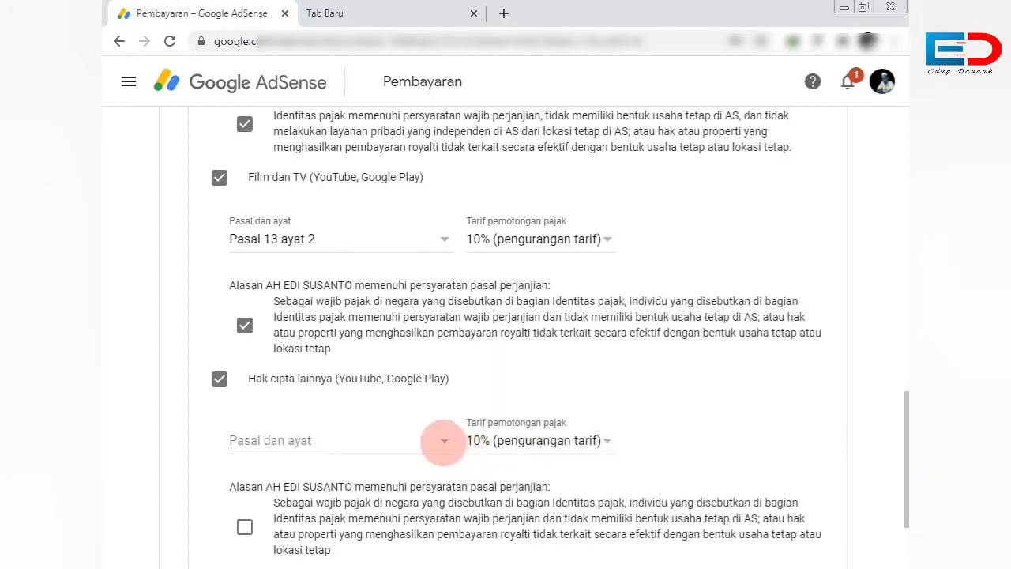
click(444, 441)
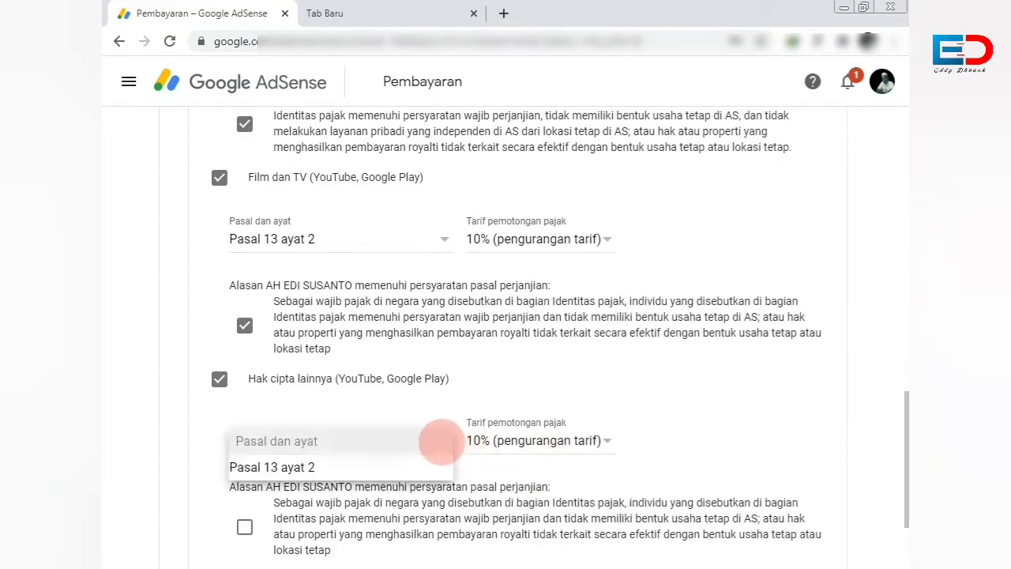
click(399, 465)
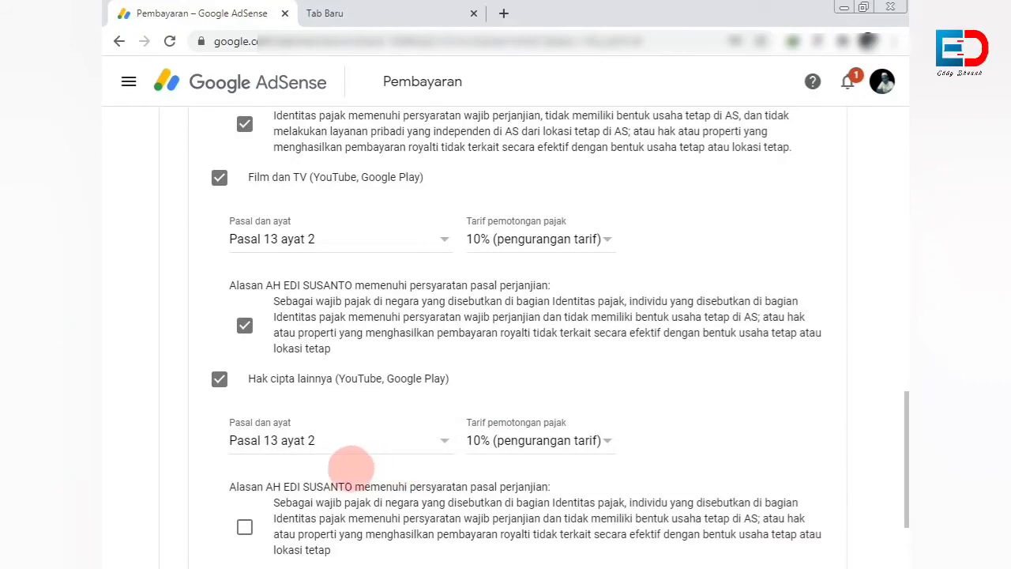
click(244, 527)
scroll(257, 471, down, 2)
scroll(331, 498, up, 1)
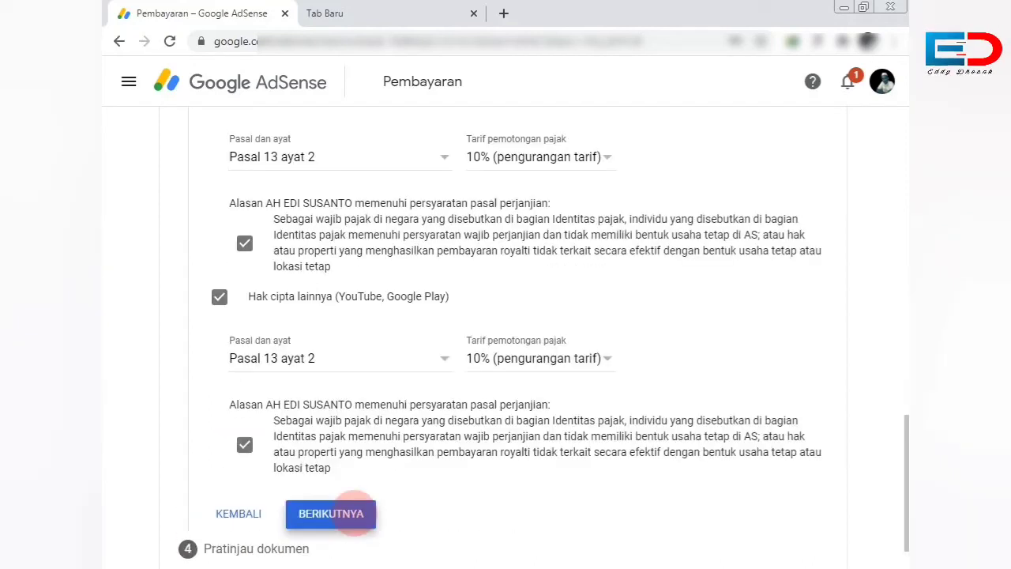
Open the Pratinjau dokumen preview and tick the declaration that the tax documents are correct.
click(355, 512)
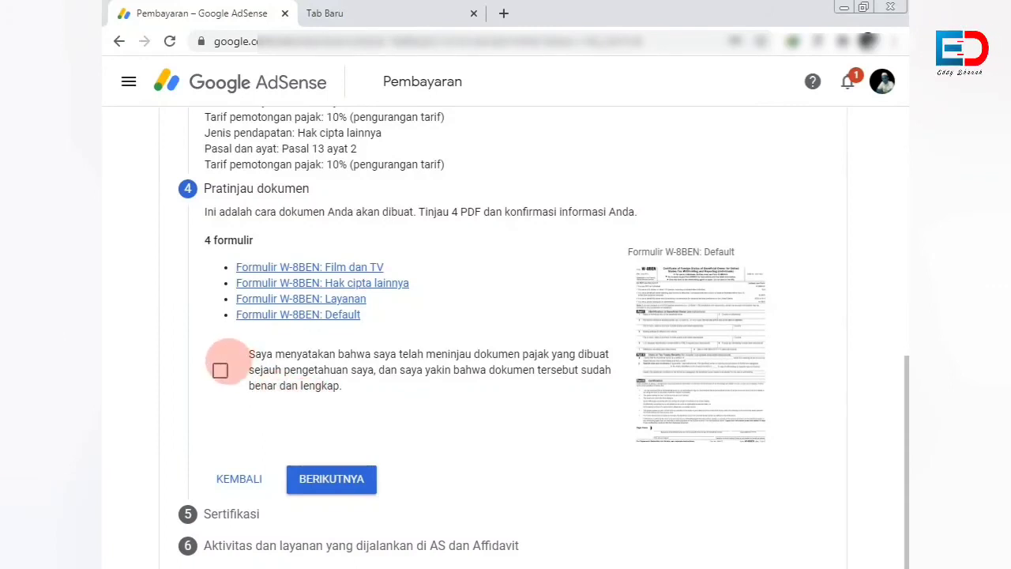
click(220, 370)
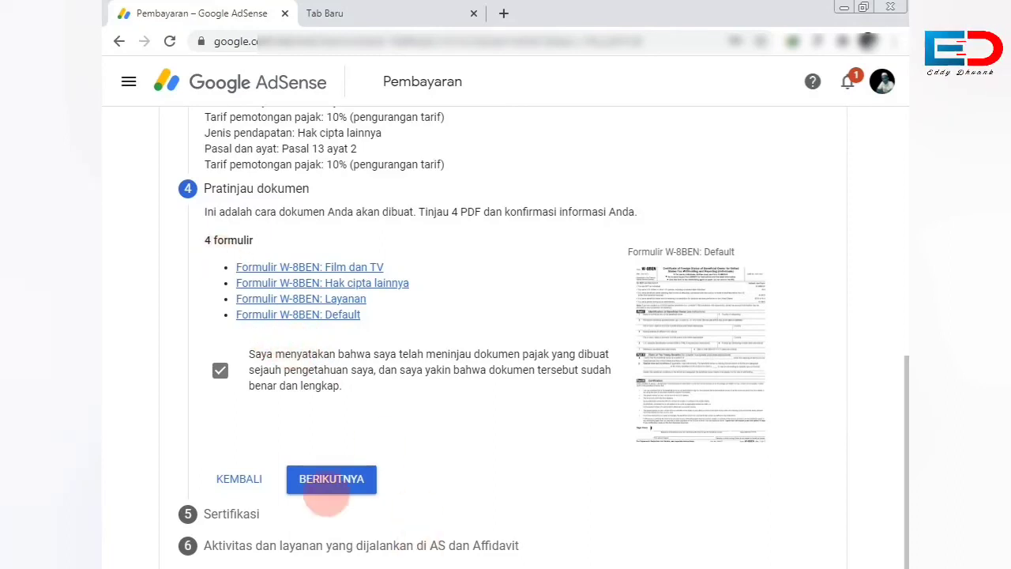
Enter the signer's legal full name, select 'Ya, saya adalah...', and continue to step 6.
click(340, 479)
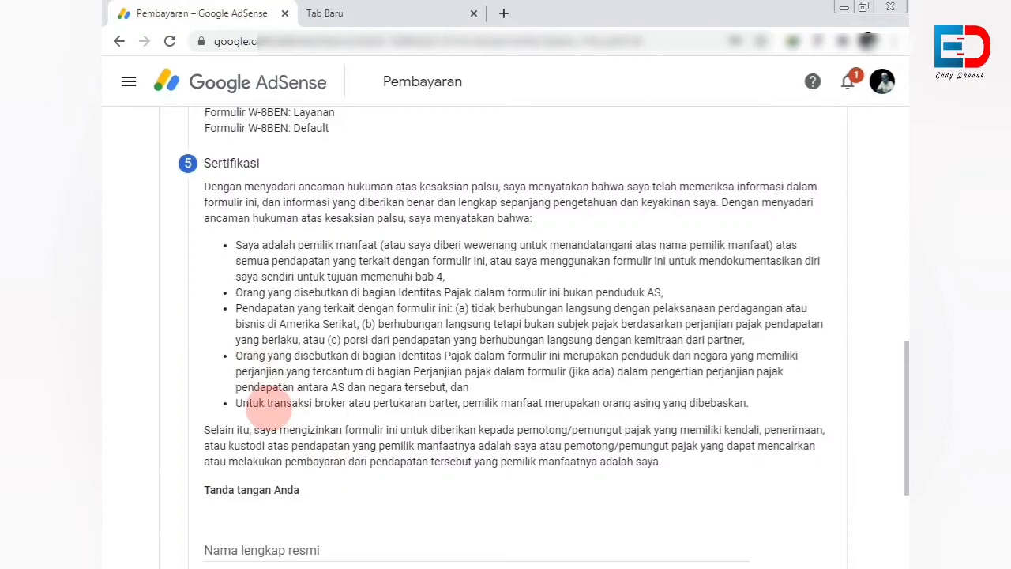
scroll(248, 390, down, 3)
scroll(253, 391, down, 1)
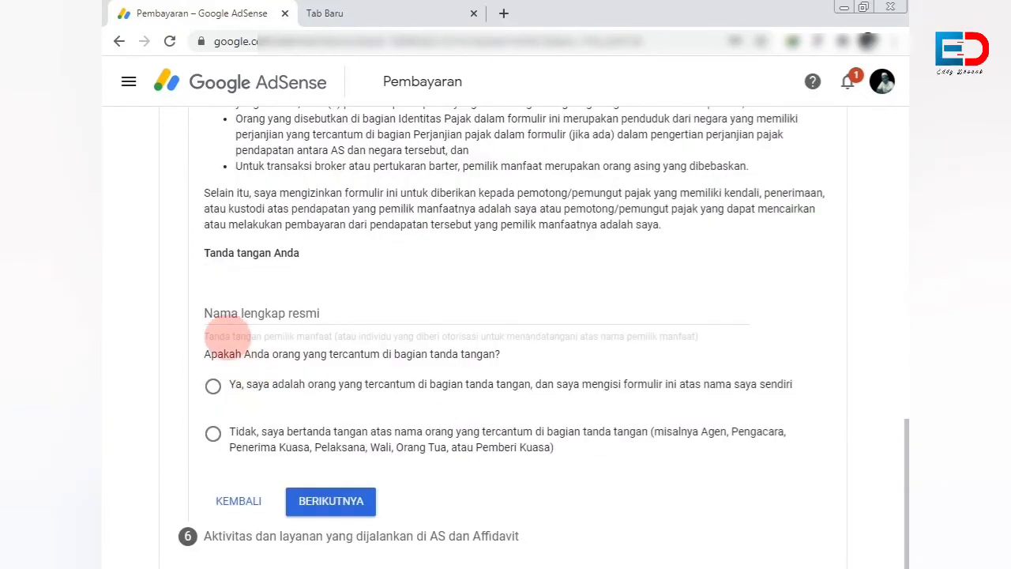
click(219, 311)
key(ctrl+v)
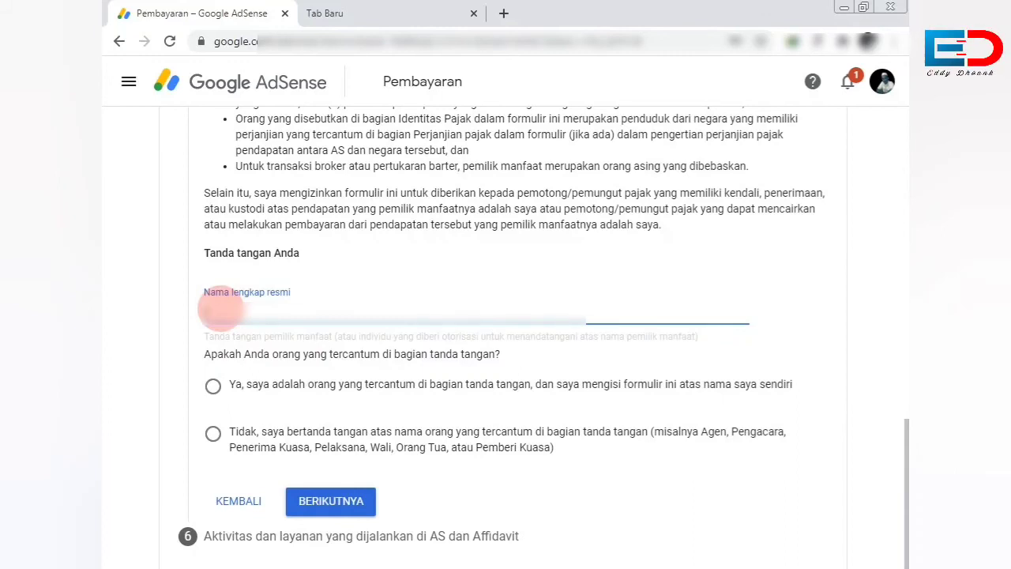
text(Eddy Dh)
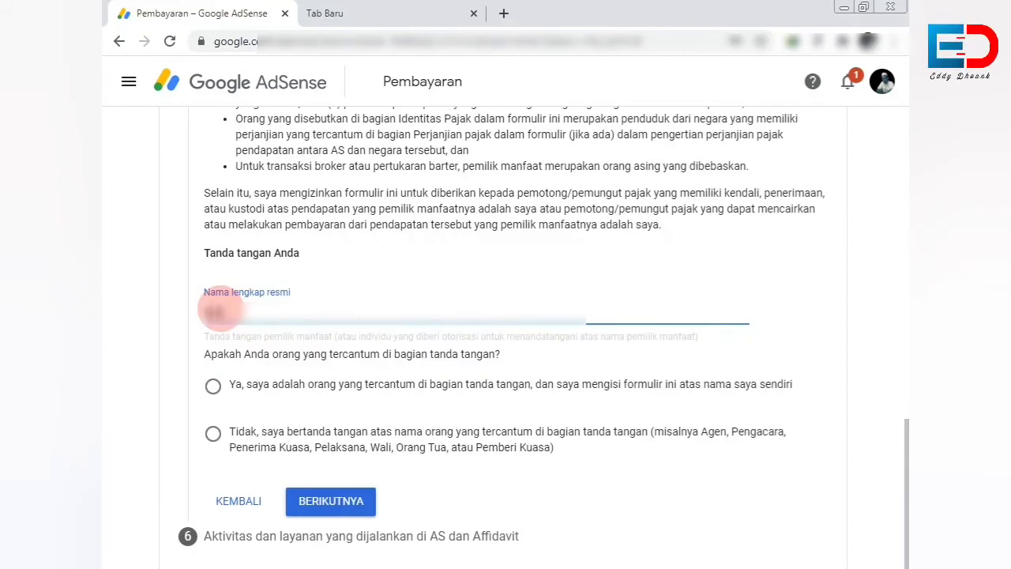
text(oank)
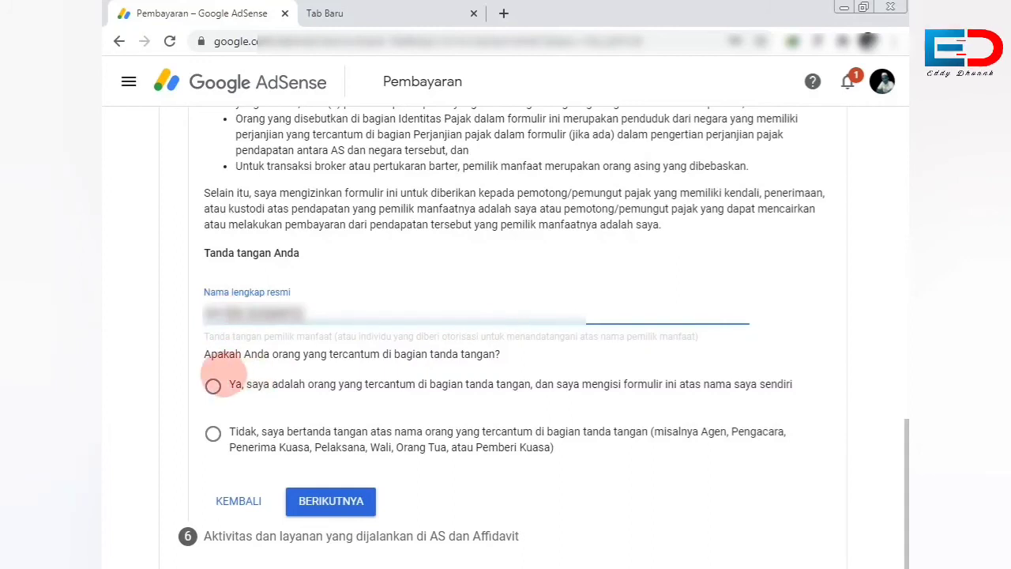
click(212, 385)
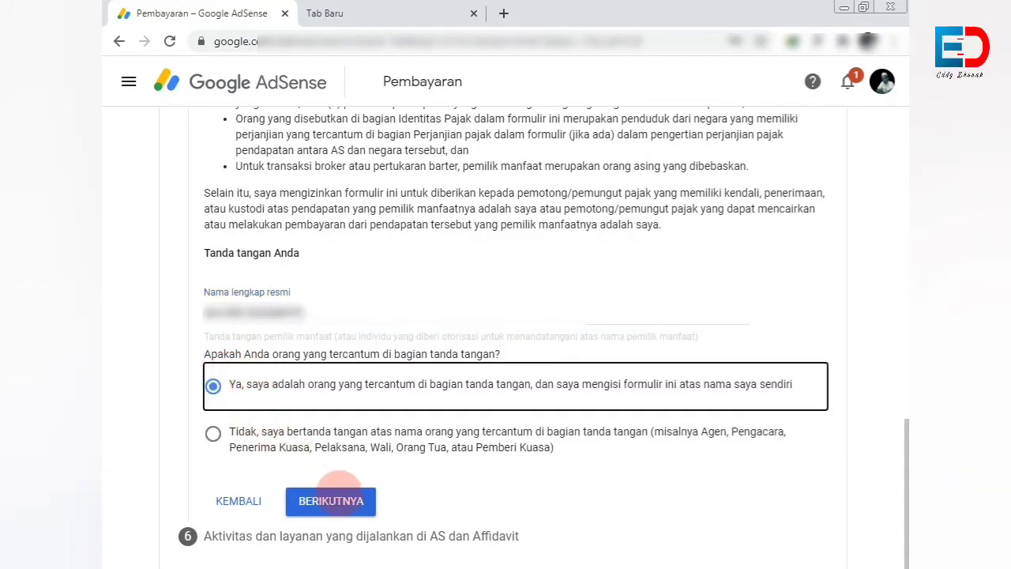
click(336, 503)
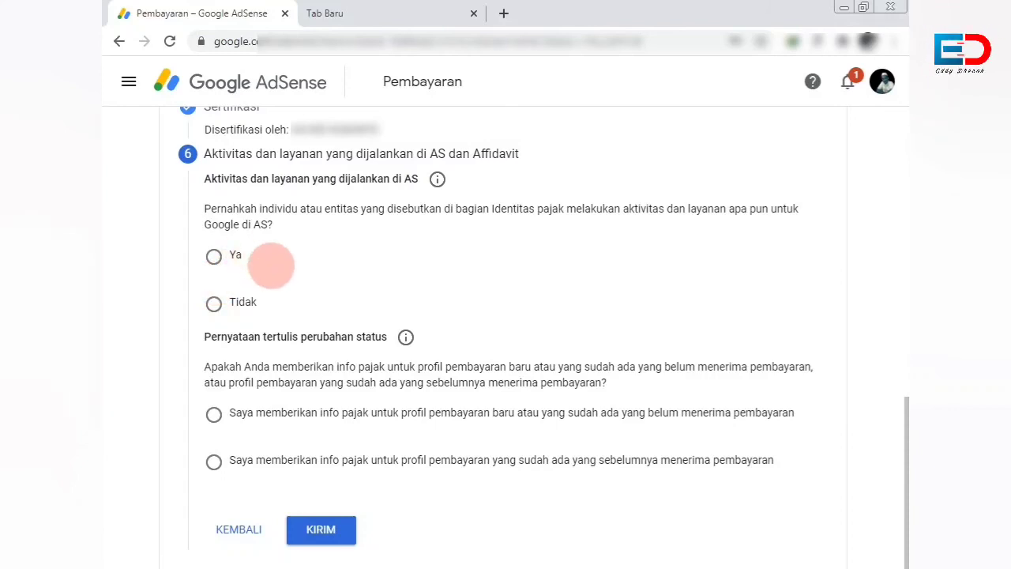
Answer Tidak to US activities, tick the outside-US affidavit, mark not yet paid, and submit.
click(214, 304)
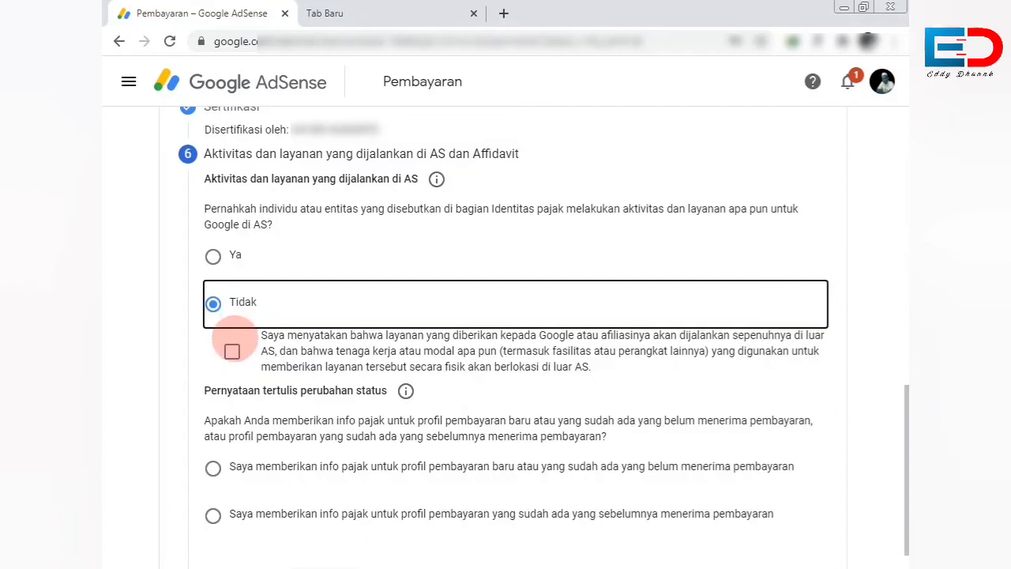
click(231, 351)
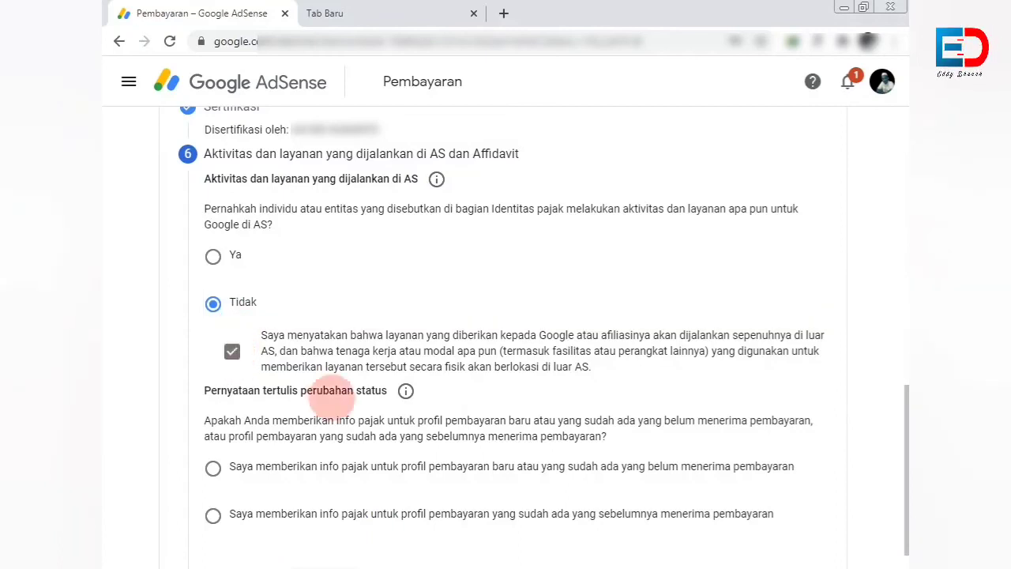
scroll(336, 419, down, 1)
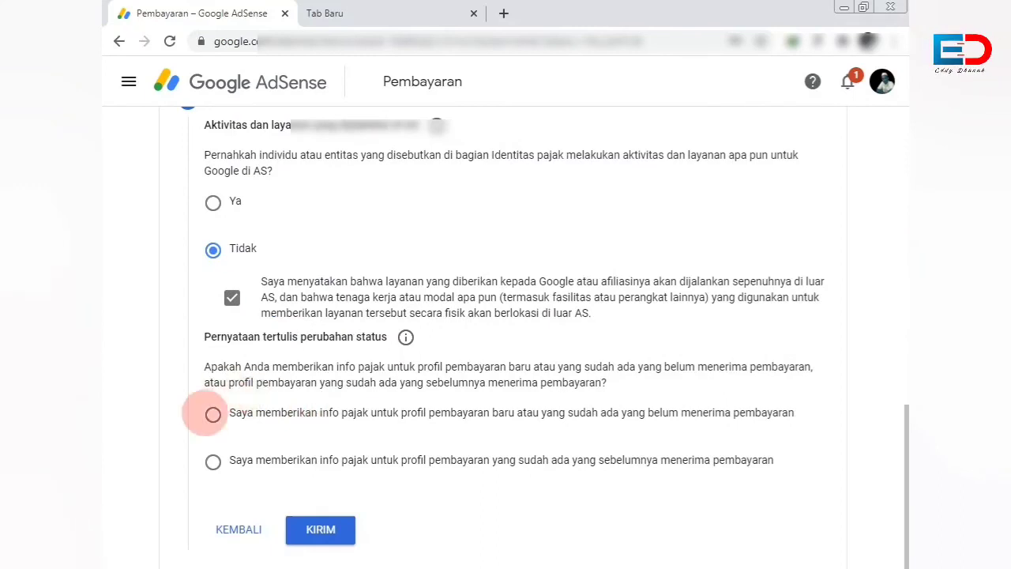
click(214, 414)
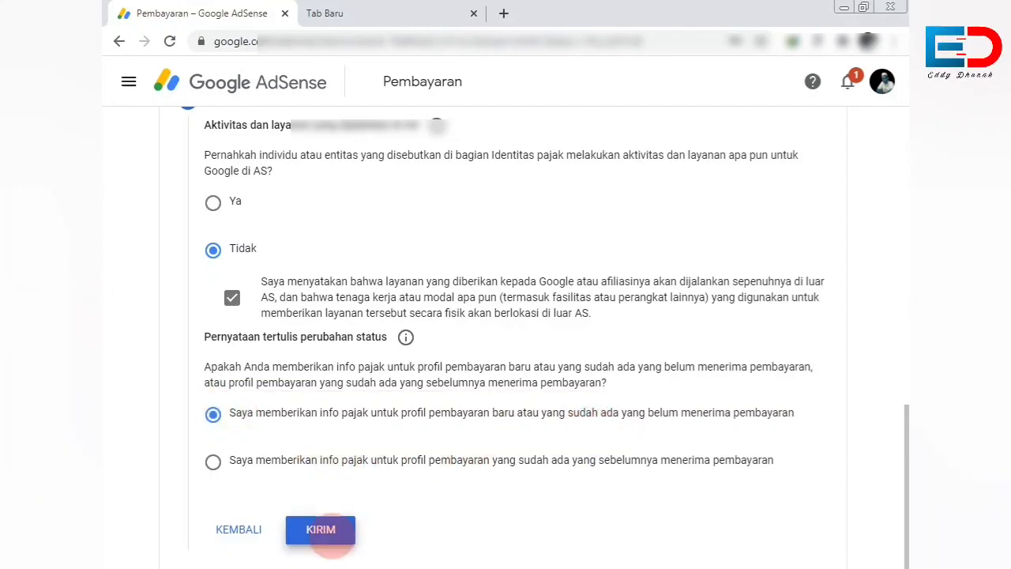
click(332, 532)
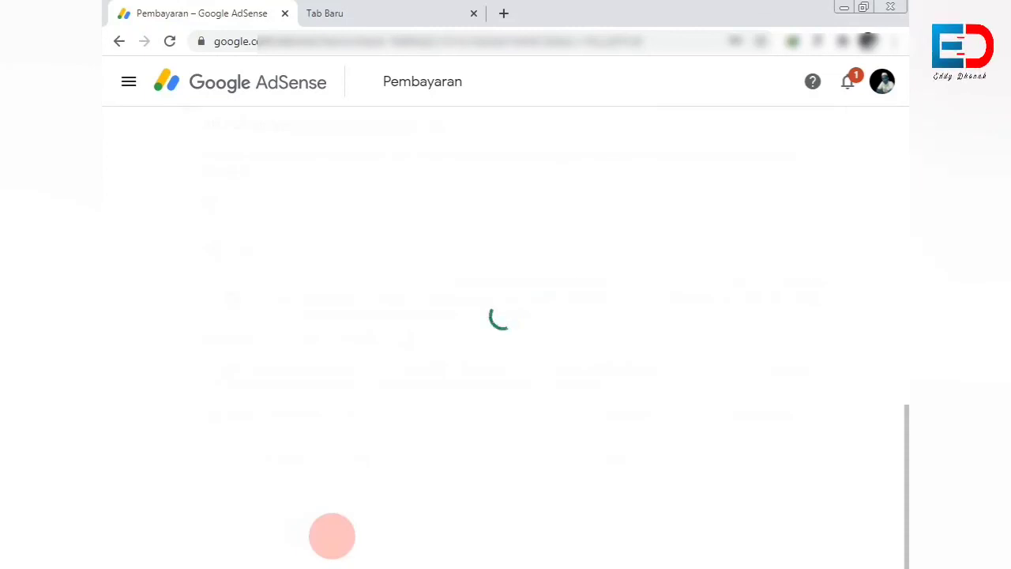